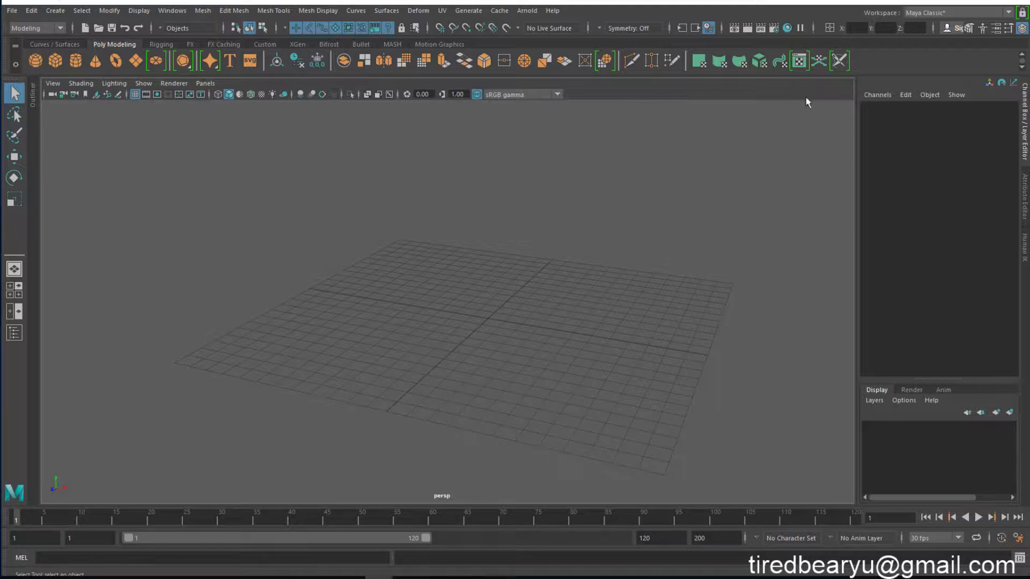
Step: Add a polygon sphere and move it left and up above the grid
mouse_move(393, 322)
left_mouse_down("alt")
mouse_move(411, 309)
mouse_move(425, 334)
left_mouse_up("alt")
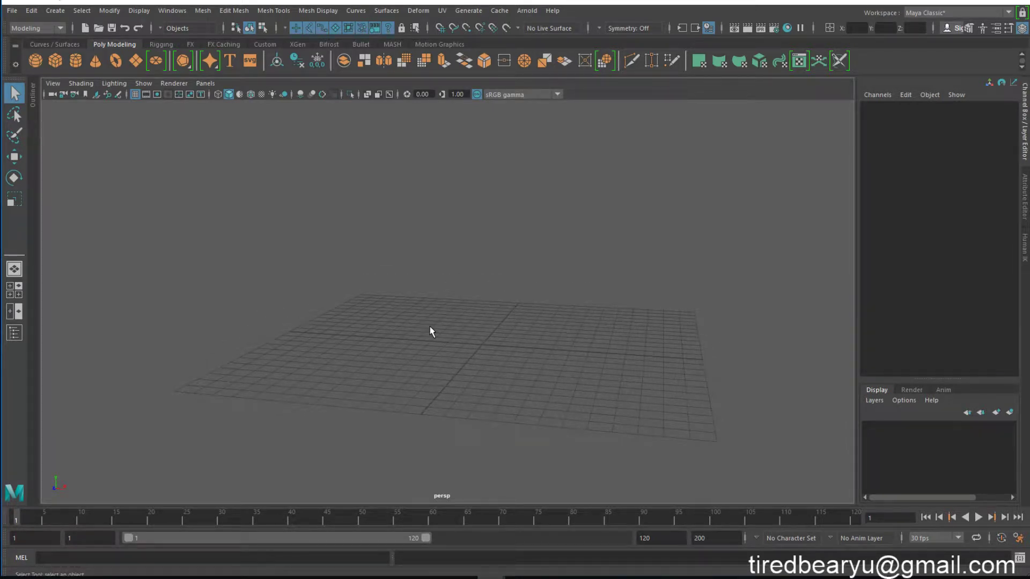
left_click(36, 60)
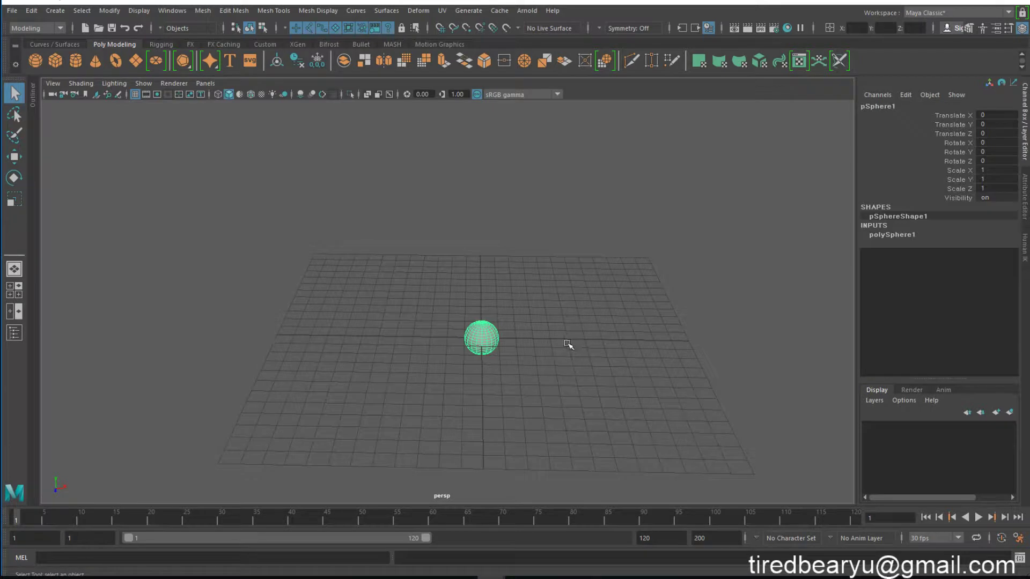
key("w")
left_click_drag(533, 338, 418, 324)
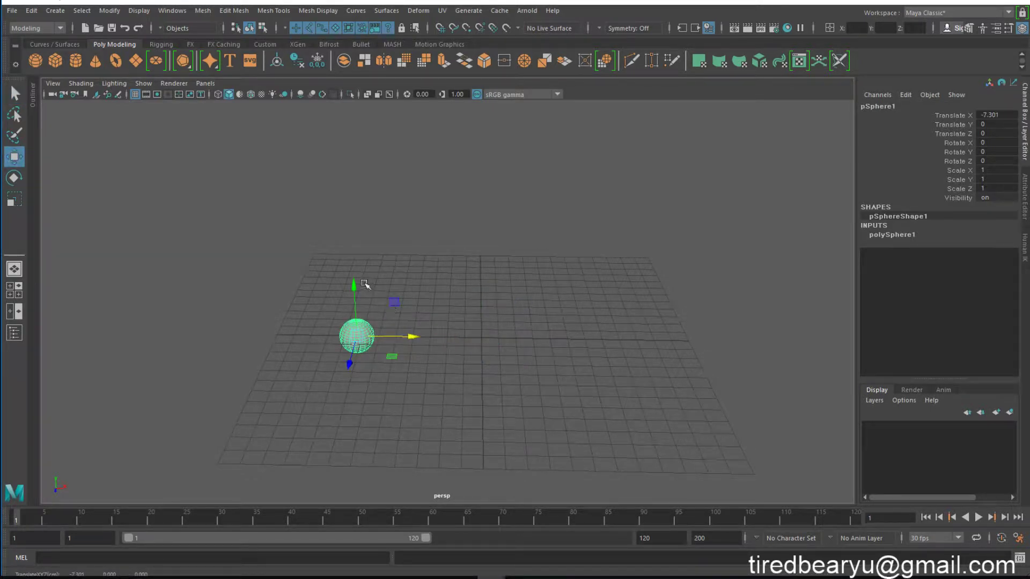
left_click_drag(354, 285, 353, 264)
Step: Add a cube and a cylinder, spacing them in a row beside the sphere above the grid
left_click(56, 61)
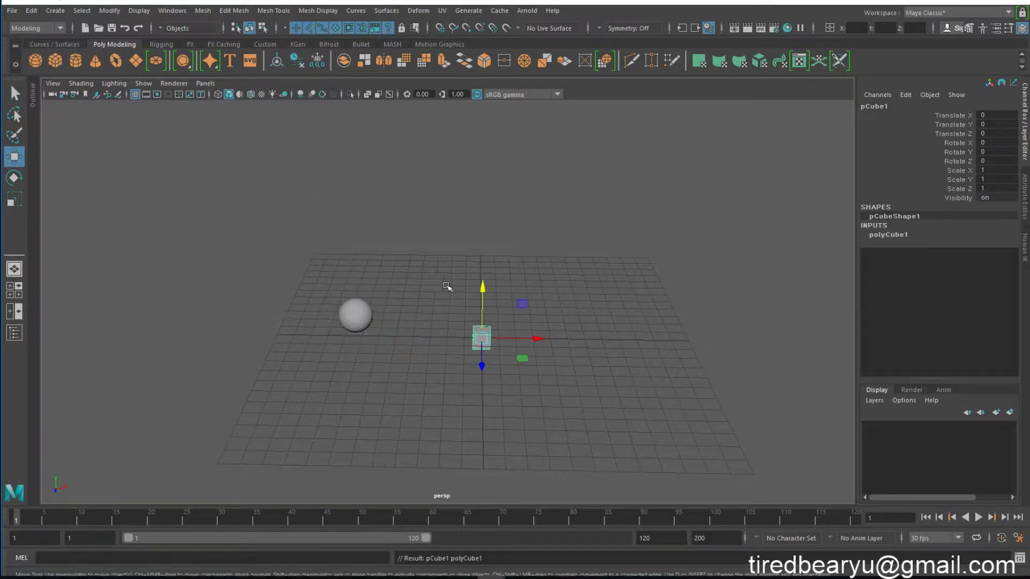
left_click_drag(484, 287, 483, 261)
mouse_move(558, 311)
left_mouse_down()
mouse_move(529, 312)
mouse_move(686, 340)
left_mouse_up()
left_click(76, 60)
left_click_drag(629, 285, 634, 247)
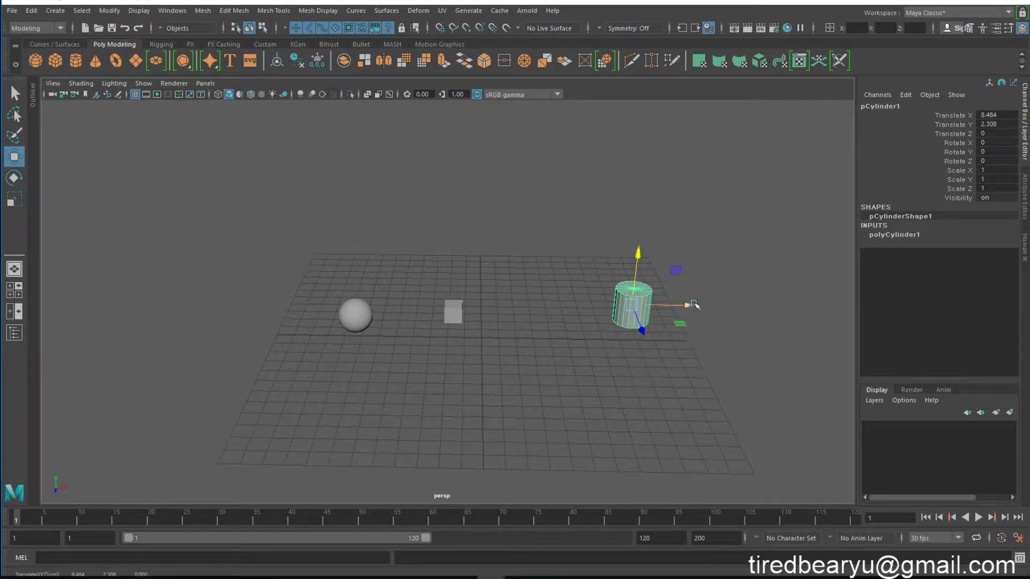
mouse_move(670, 304)
left_mouse_down()
mouse_move(609, 304)
mouse_move(655, 293)
left_mouse_up()
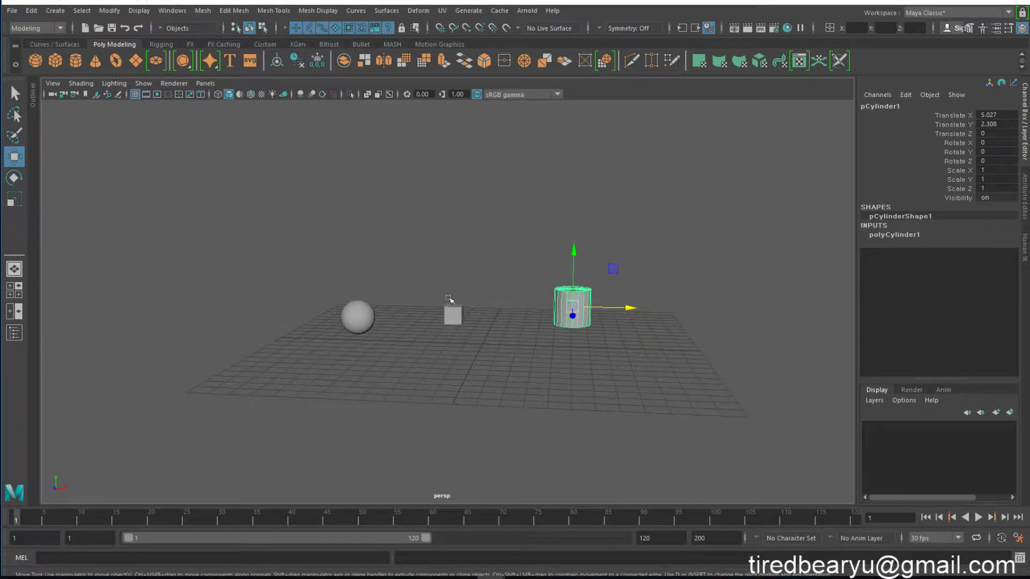
left_click(499, 256)
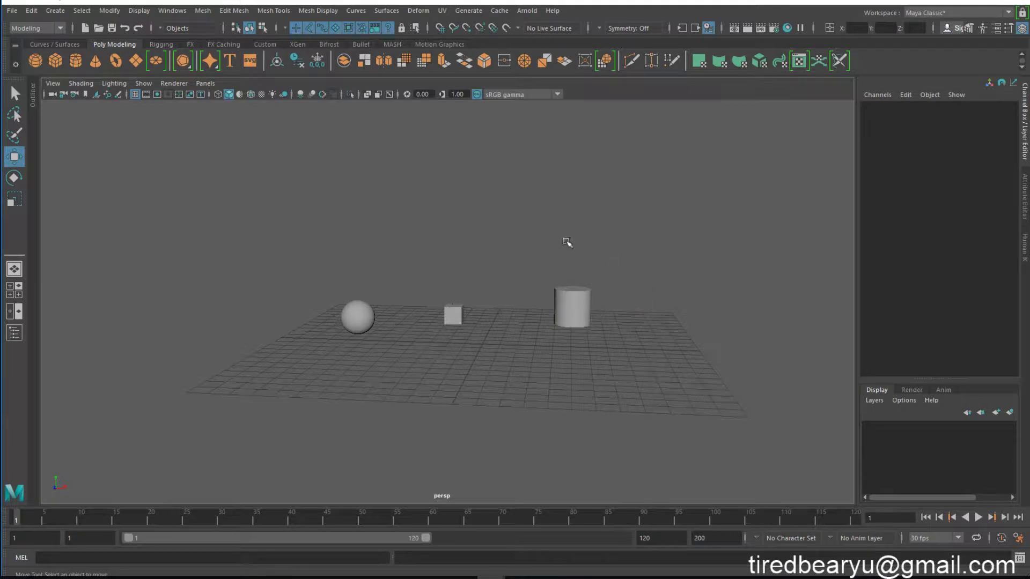
left_click_drag(568, 241, 569, 246, "alt")
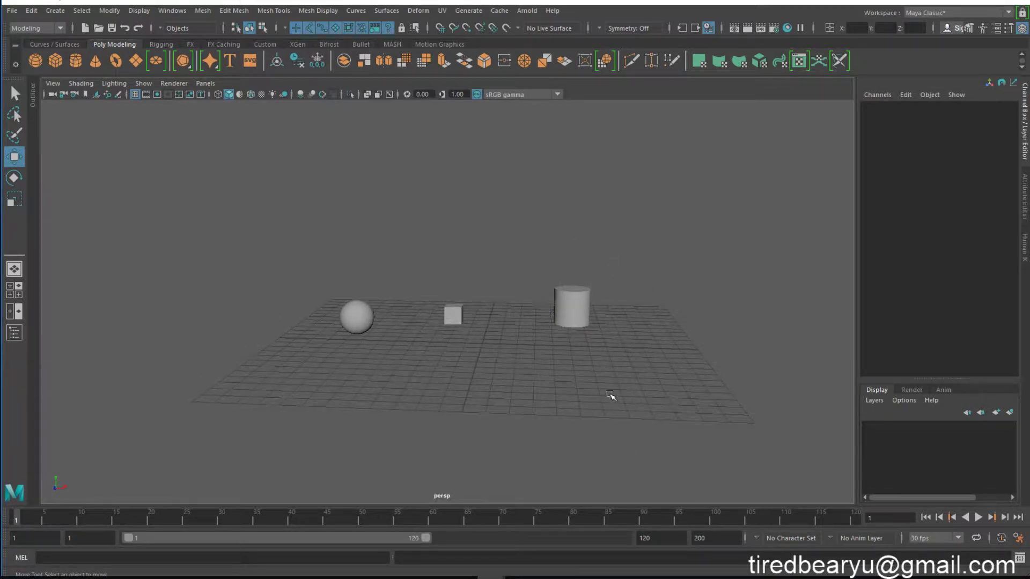
left_click_drag(563, 257, 563, 261, "alt")
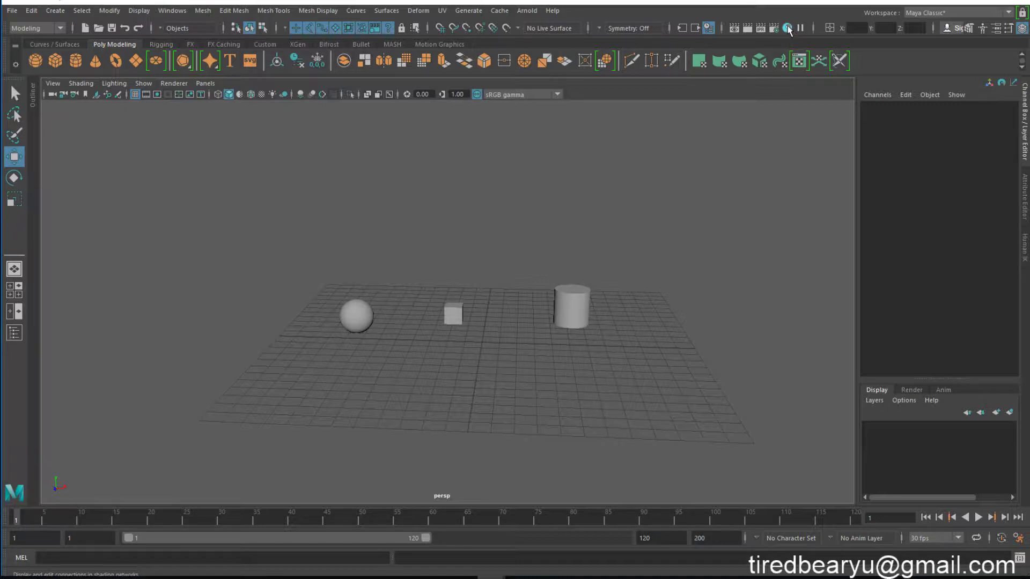
Step: Open Hypershade, then resize and position its window to the right of the viewport
left_click(787, 28)
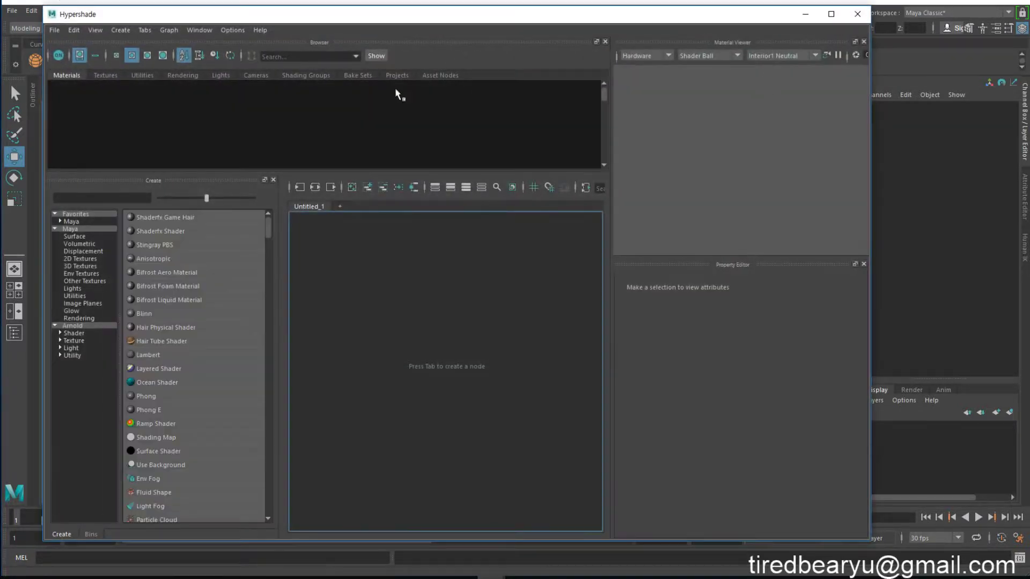
left_click_drag(45, 6, 418, 76)
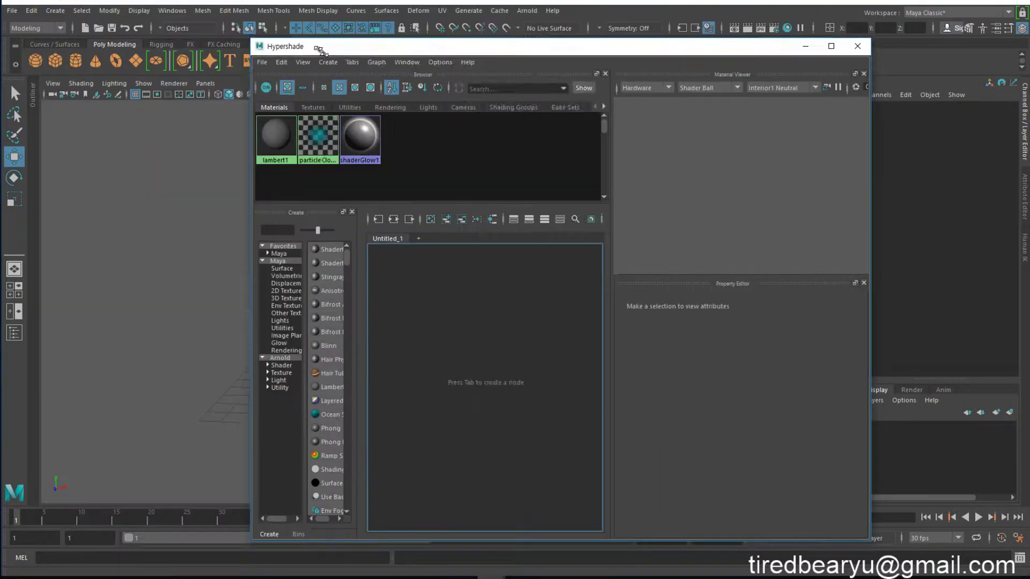
left_click_drag(492, 86, 579, 82)
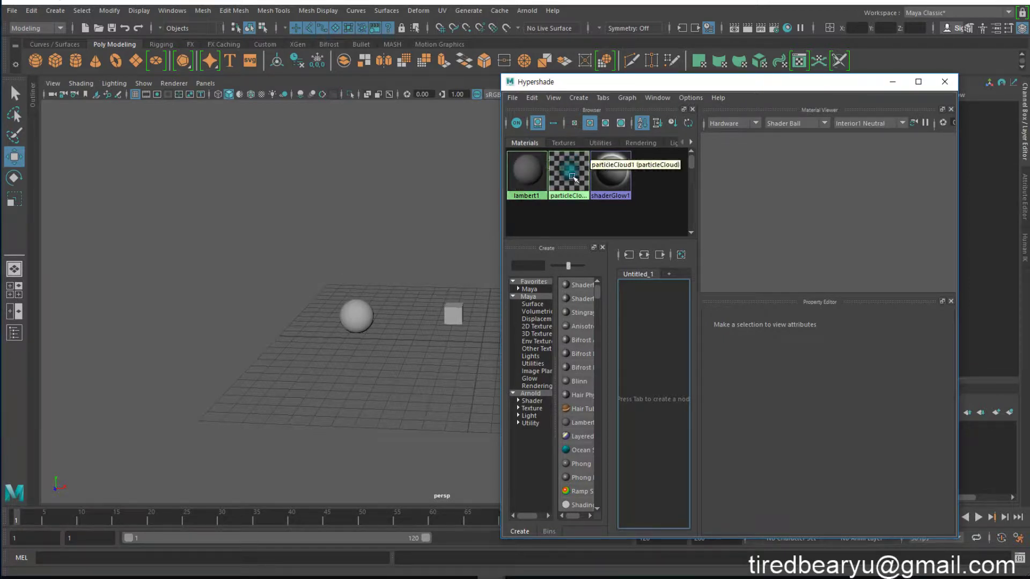
middle_click_drag(615, 178, 535, 191)
left_click_drag(502, 207, 381, 204)
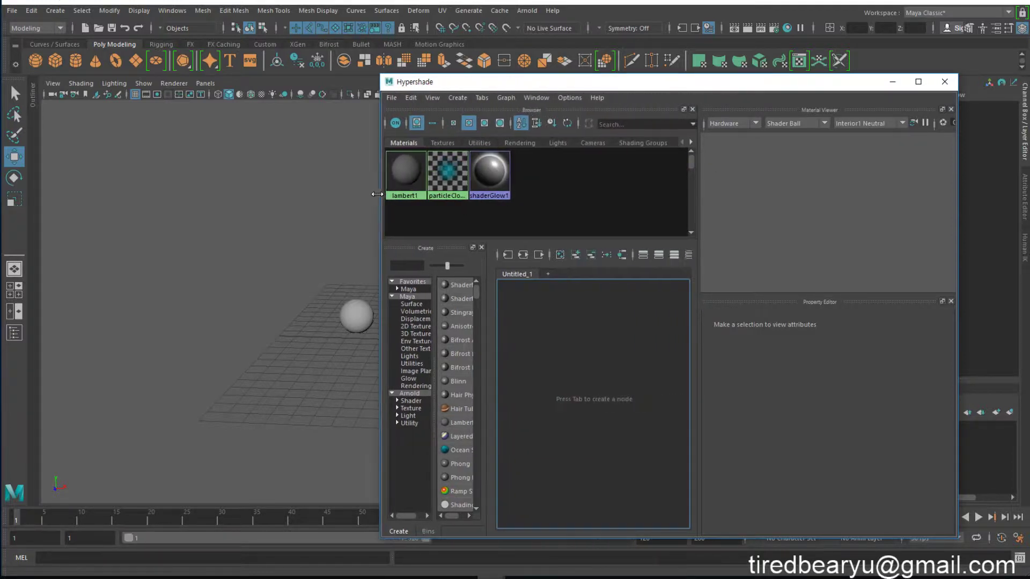
left_click_drag(472, 85, 613, 113)
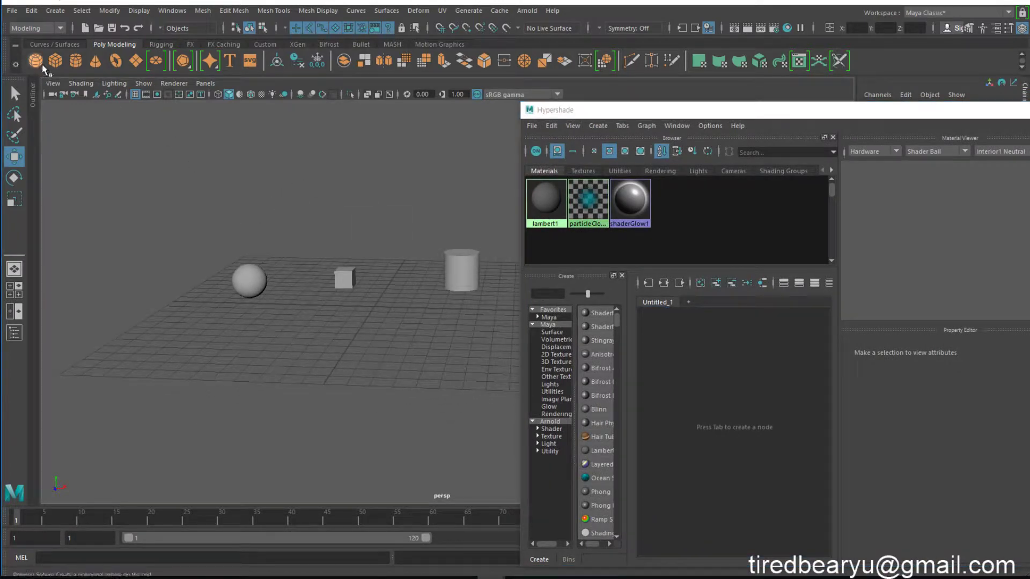
Step: Add a polygon cone and place it beside the cylinder
left_click(96, 61)
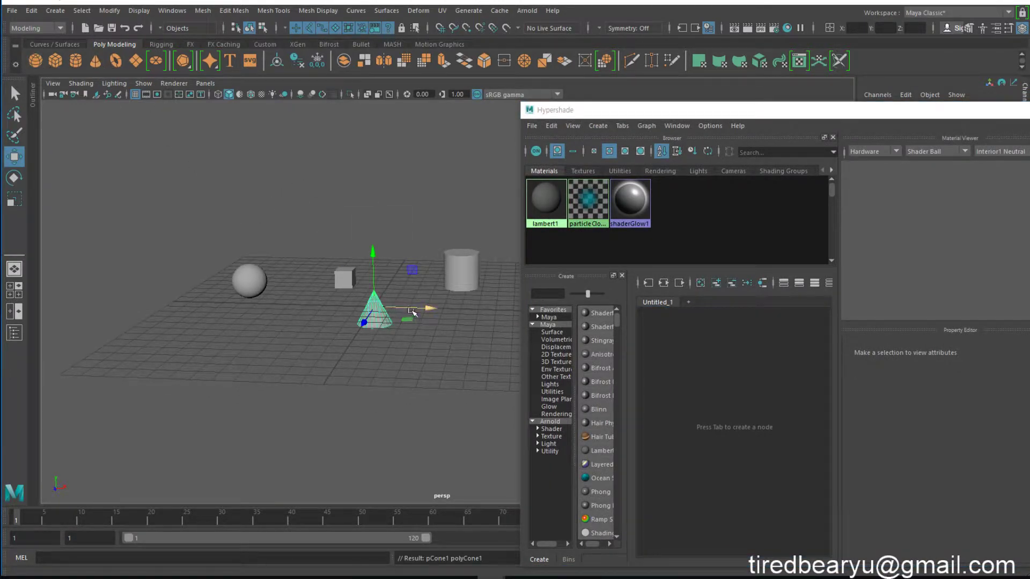
left_click_drag(427, 308, 557, 309)
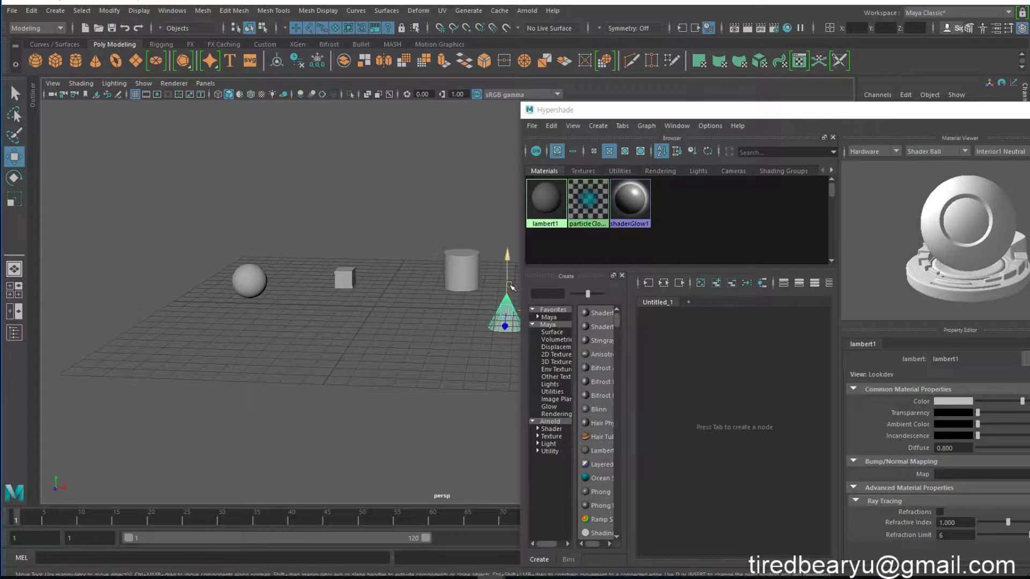
middle_click_drag(396, 202, 335, 203, "alt")
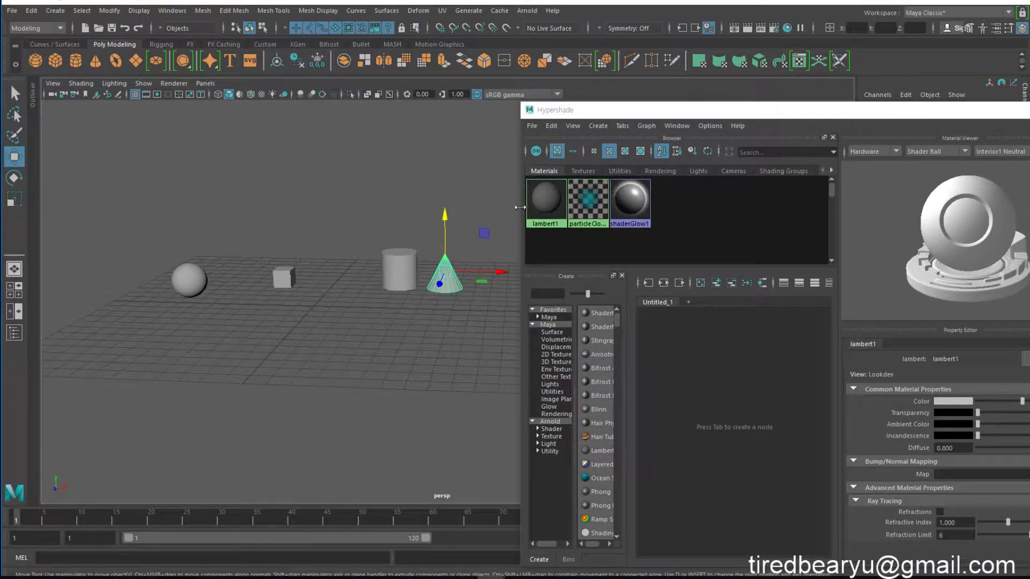
Step: Set the lambert1 material's colour to red
left_click(552, 209)
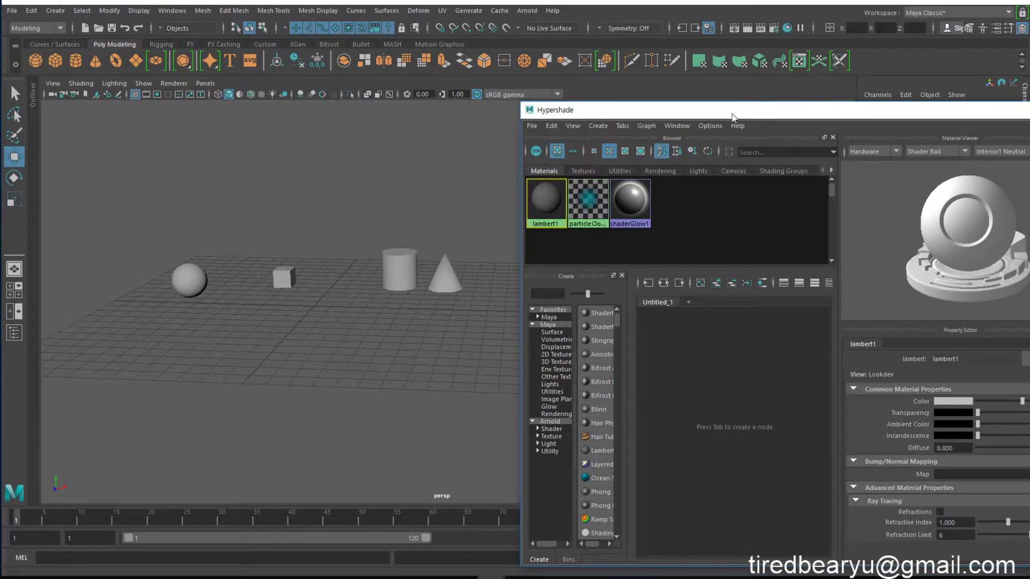
left_click_drag(732, 117, 677, 98)
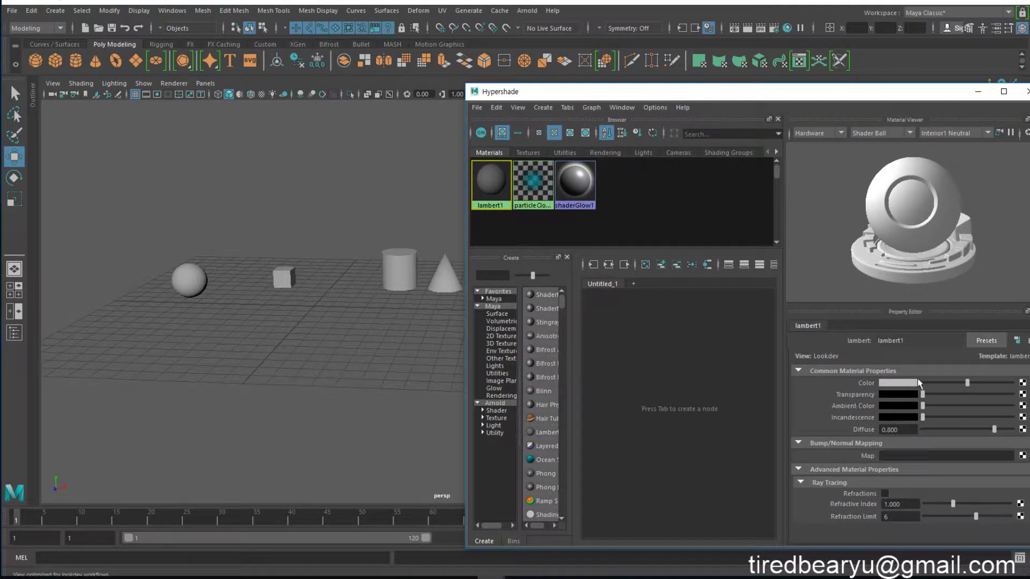
left_click(893, 383)
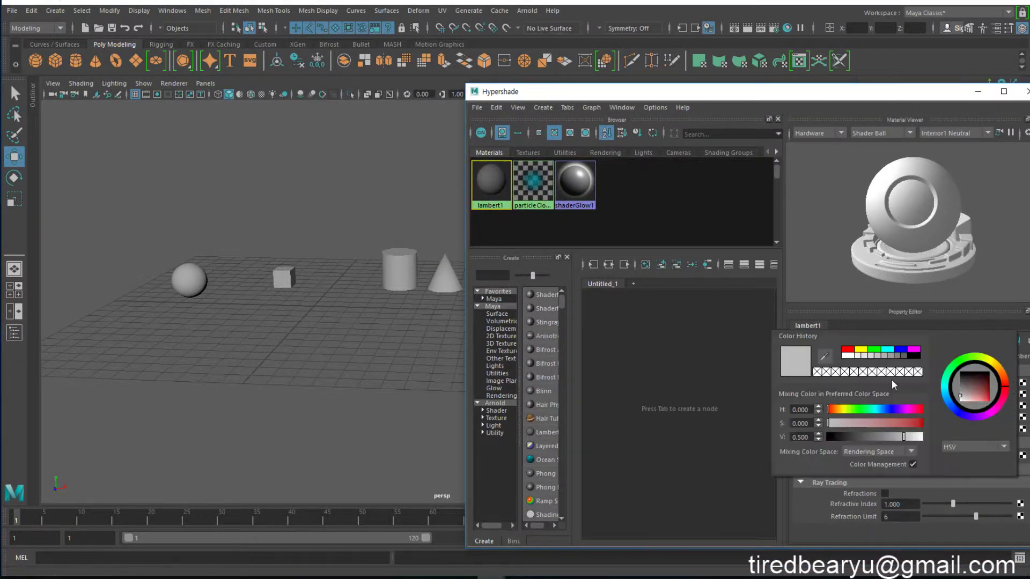
left_click(847, 349)
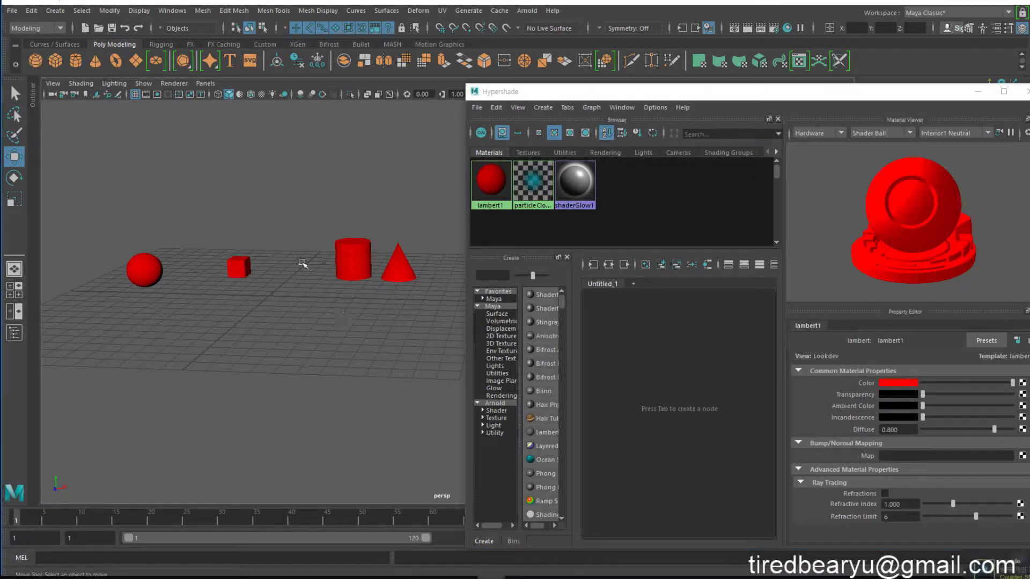
Step: Add a polygon torus and raise it high above the other shapes
left_click(115, 61)
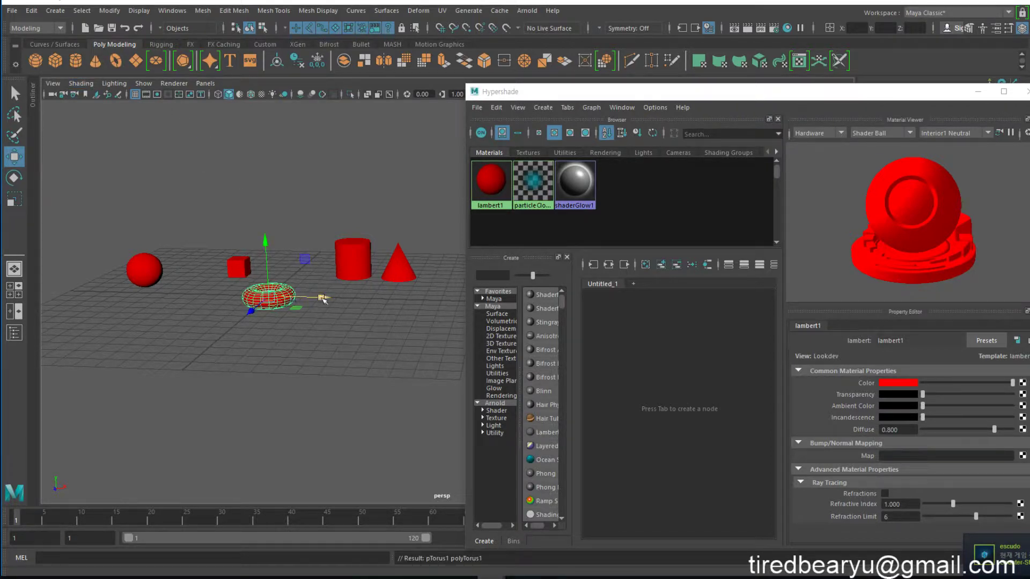
left_click_drag(323, 297, 394, 354)
left_click(394, 354)
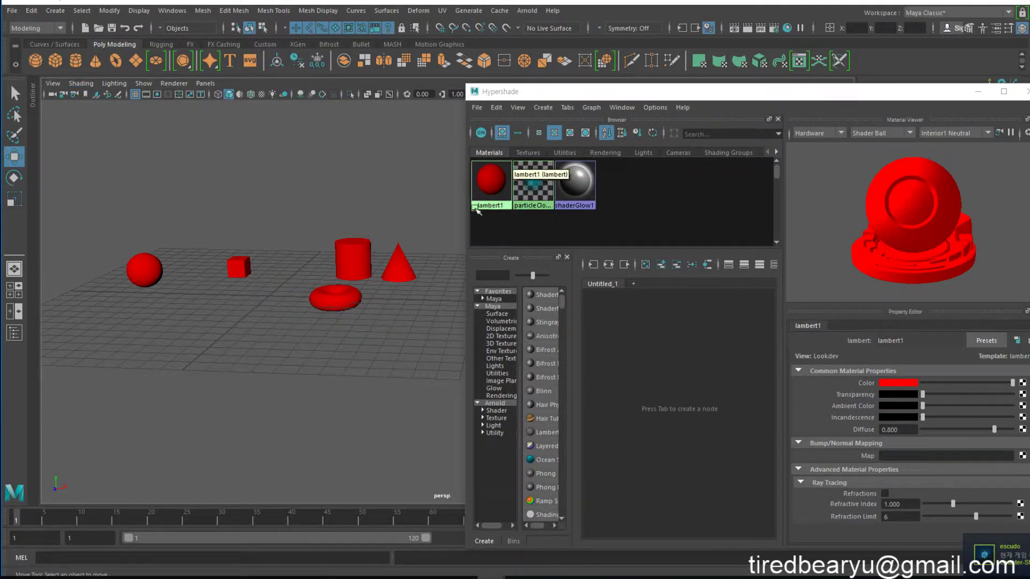
mouse_move(301, 327)
left_mouse_down("alt")
mouse_move(303, 345)
mouse_move(309, 336)
left_mouse_up("alt")
left_click(340, 295)
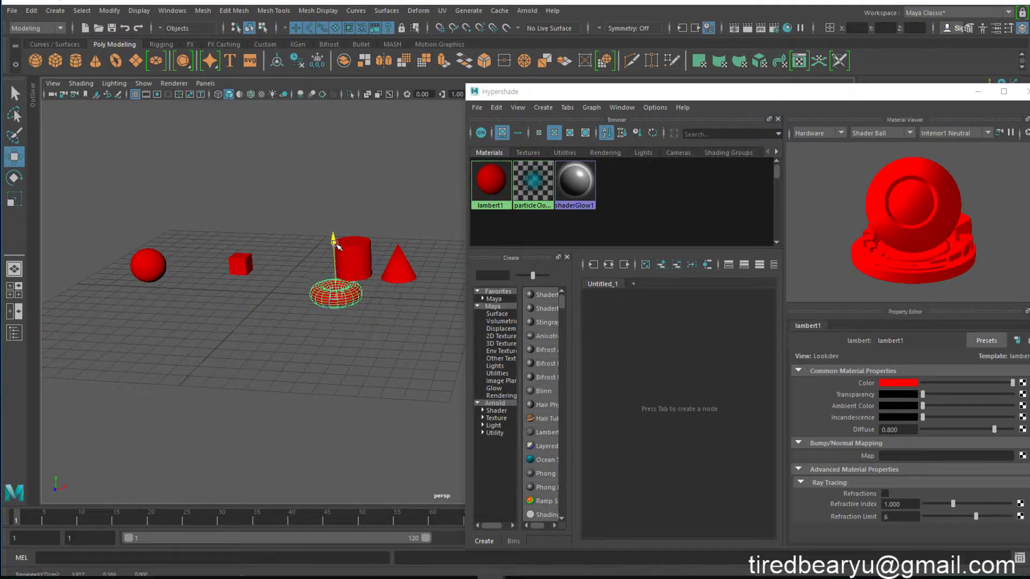
left_click_drag(344, 255, 336, 140)
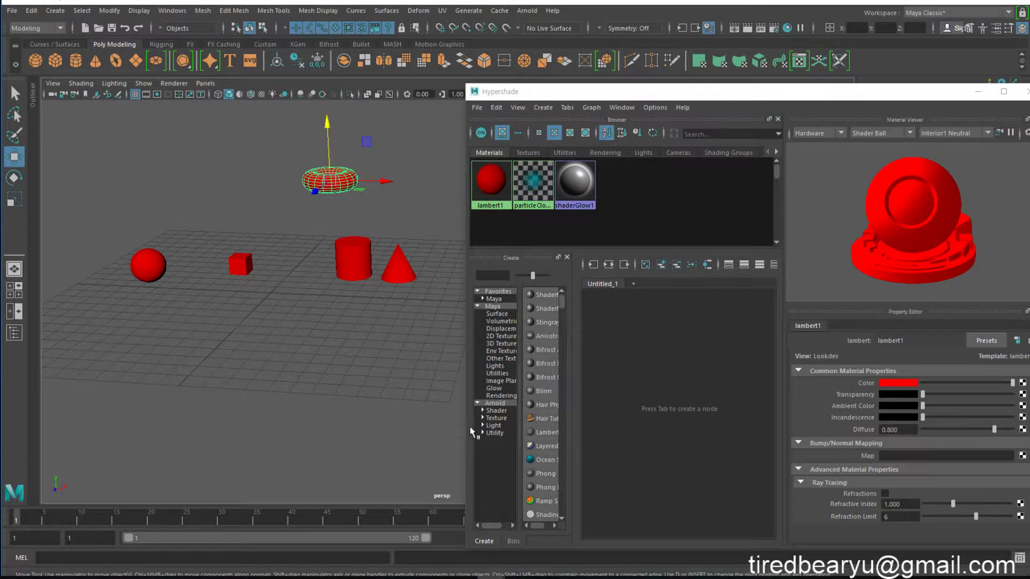
Step: Close the Hypershade window and select the sphere
left_click_drag(575, 96, 654, 89)
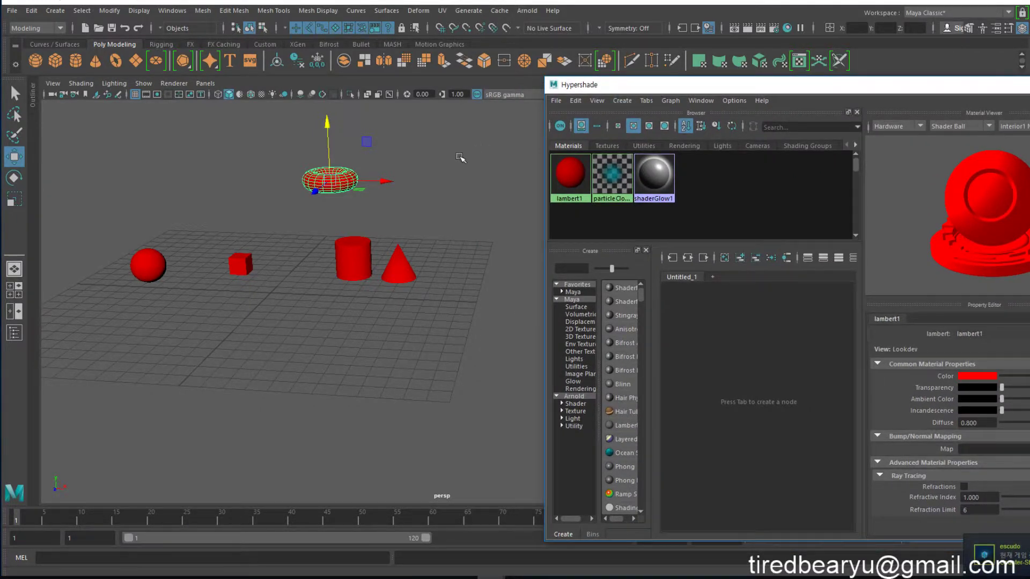
left_click(460, 157)
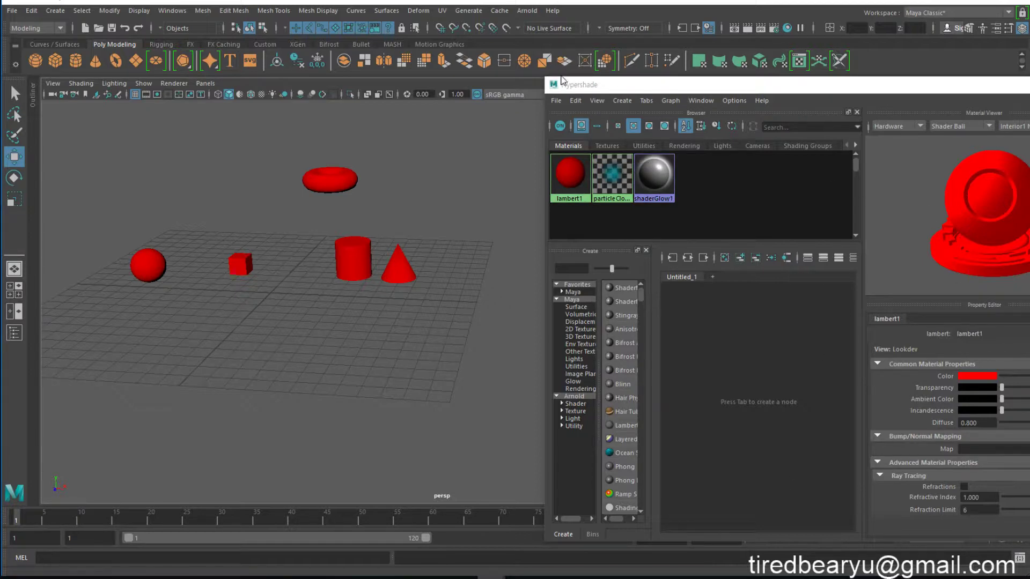
left_click_drag(562, 79, 287, 74)
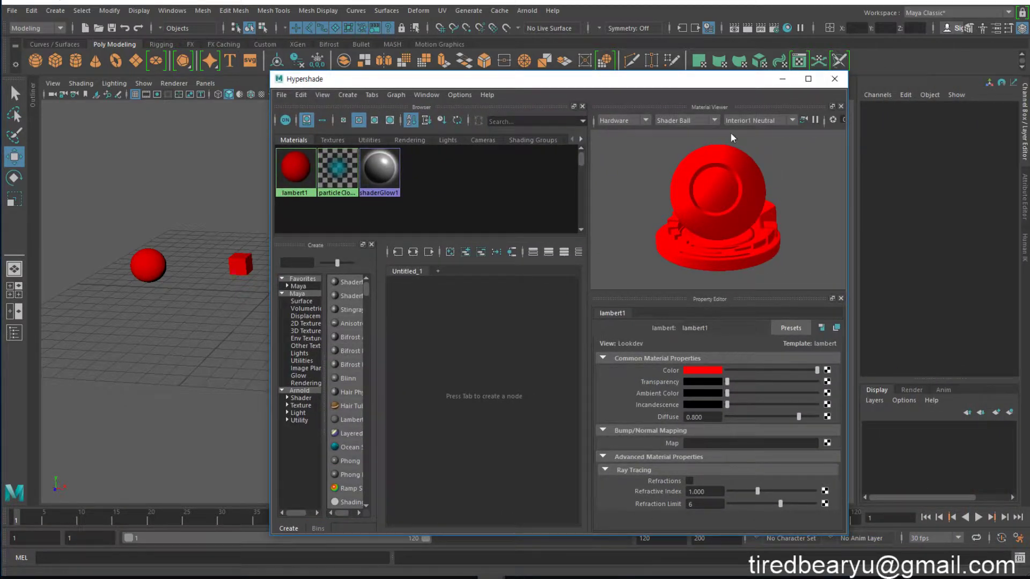
left_click(834, 79)
left_click(201, 257)
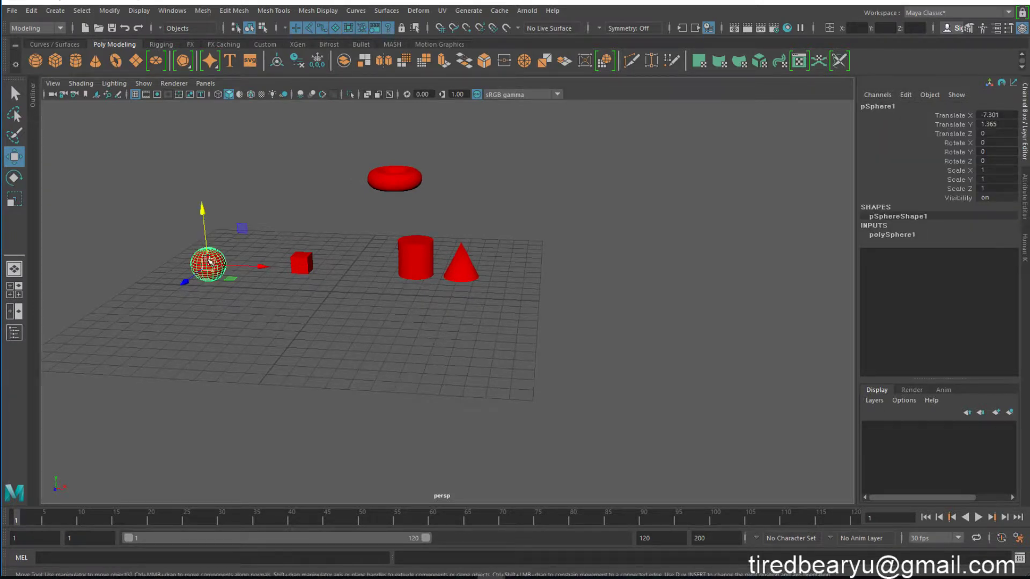
right_click(209, 262)
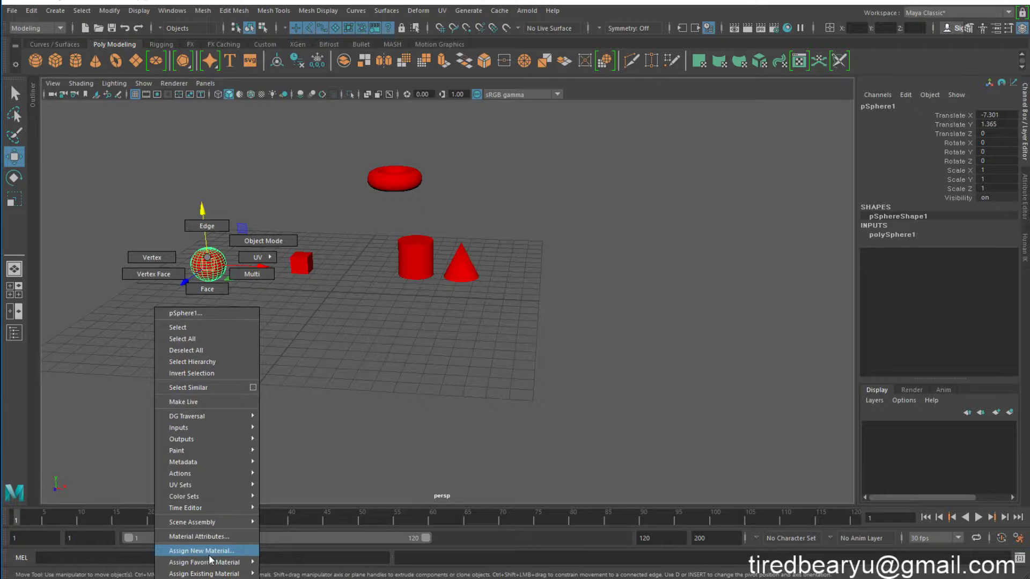
left_click(199, 552)
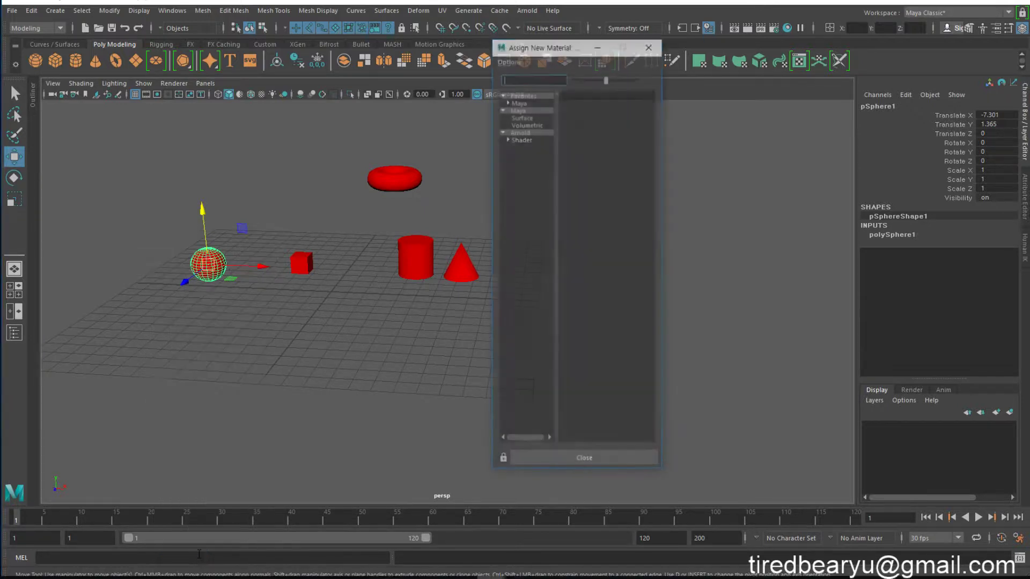
left_click_drag(545, 49, 589, 50)
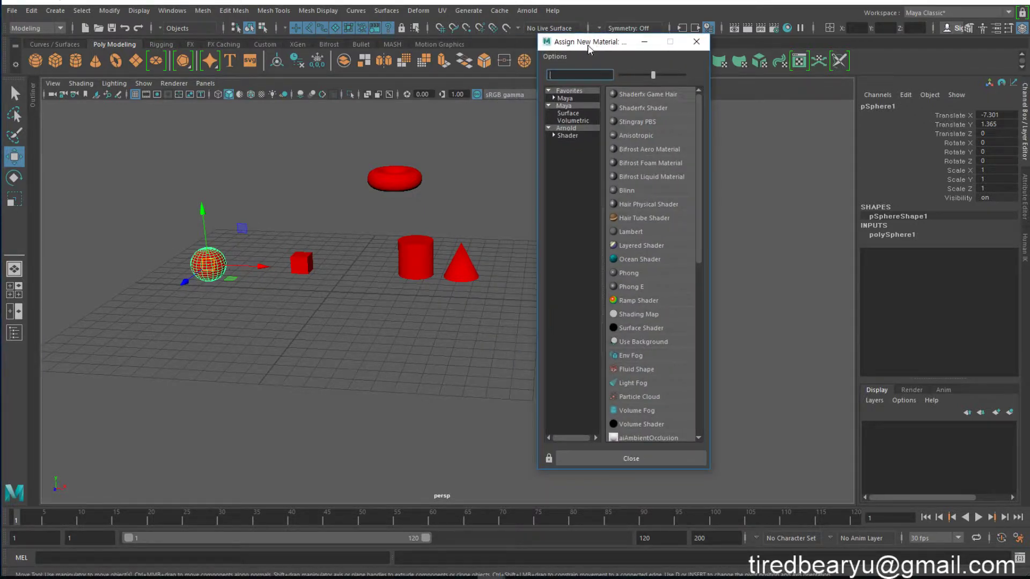
left_click(565, 98)
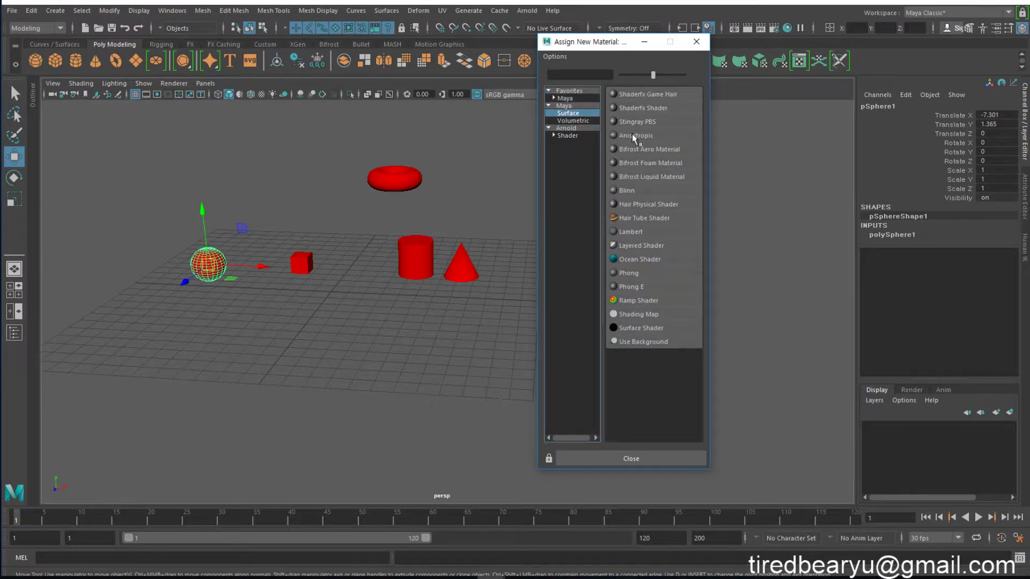
left_click(697, 42)
mouse_move(271, 241)
left_mouse_down("alt")
mouse_move(358, 243)
mouse_move(395, 223)
left_mouse_up("alt")
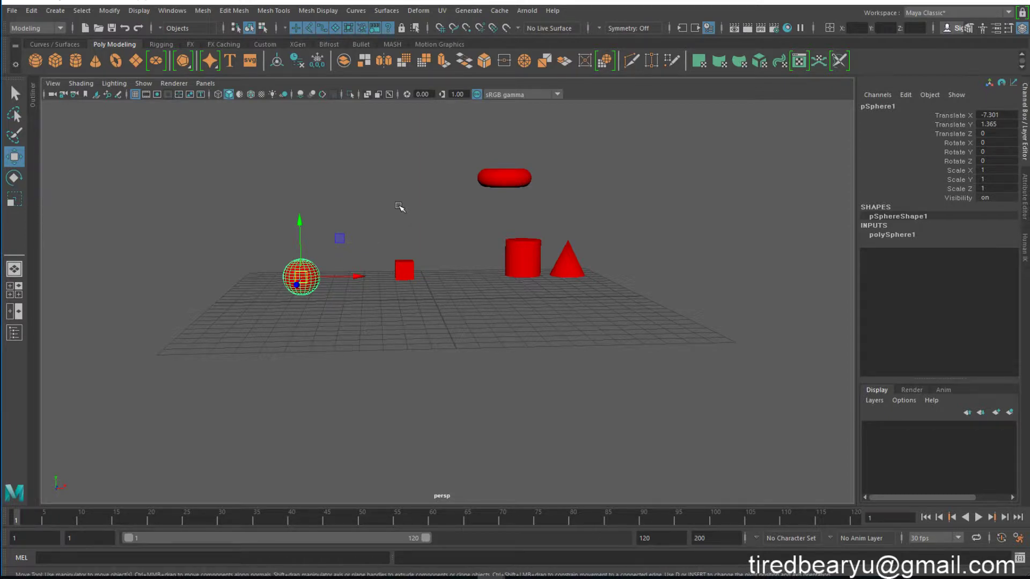
Step: Assign a new Lambert favourite material (lambert2) to the sphere
right_click(308, 257)
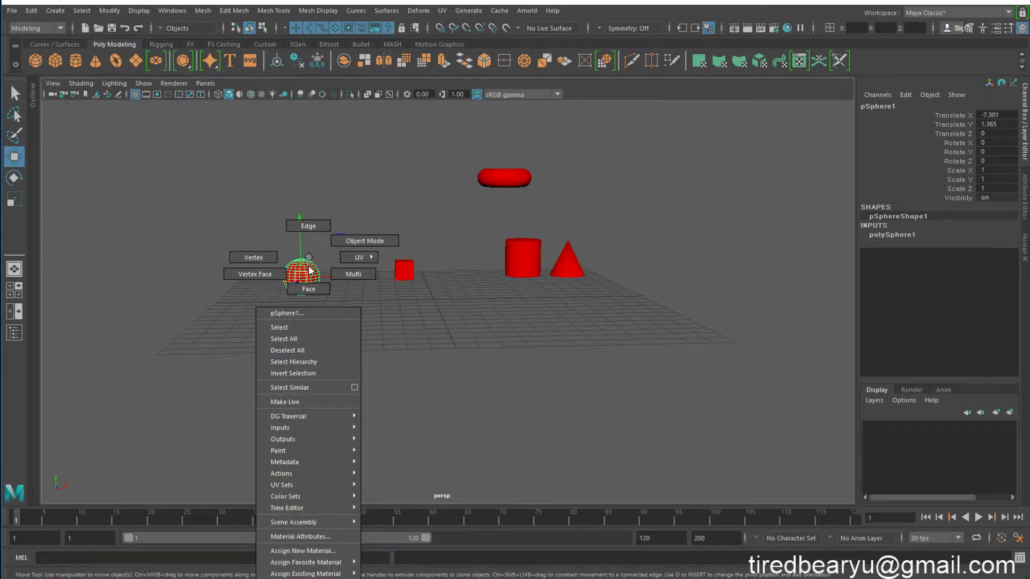
mouse_move(306, 561)
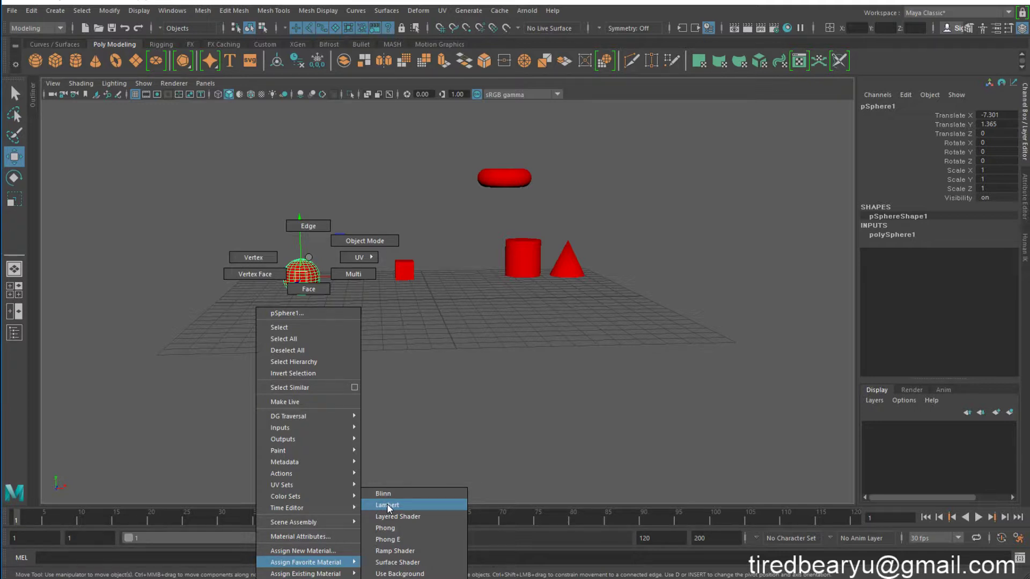
left_click(404, 504)
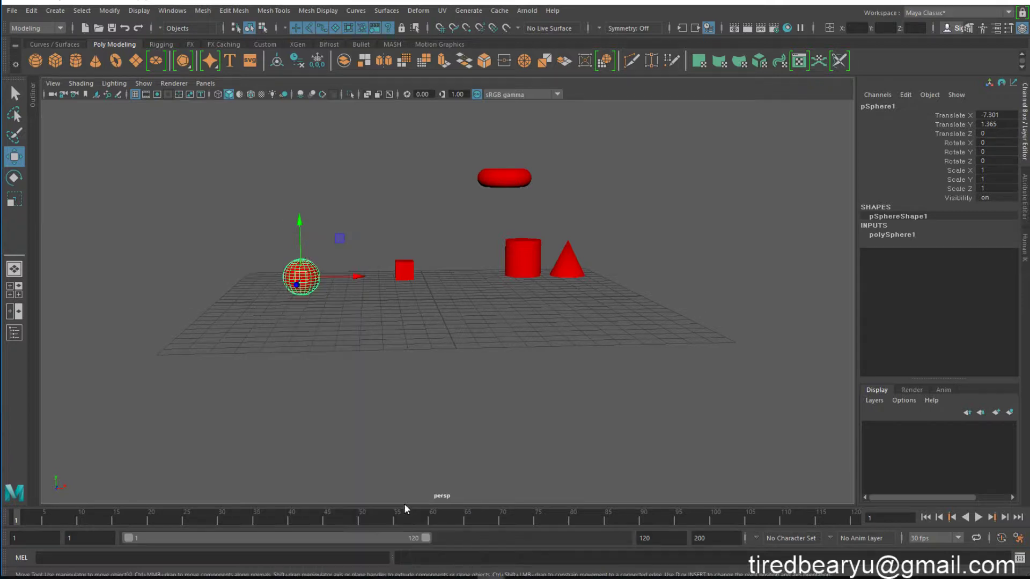
key("ctrl+a")
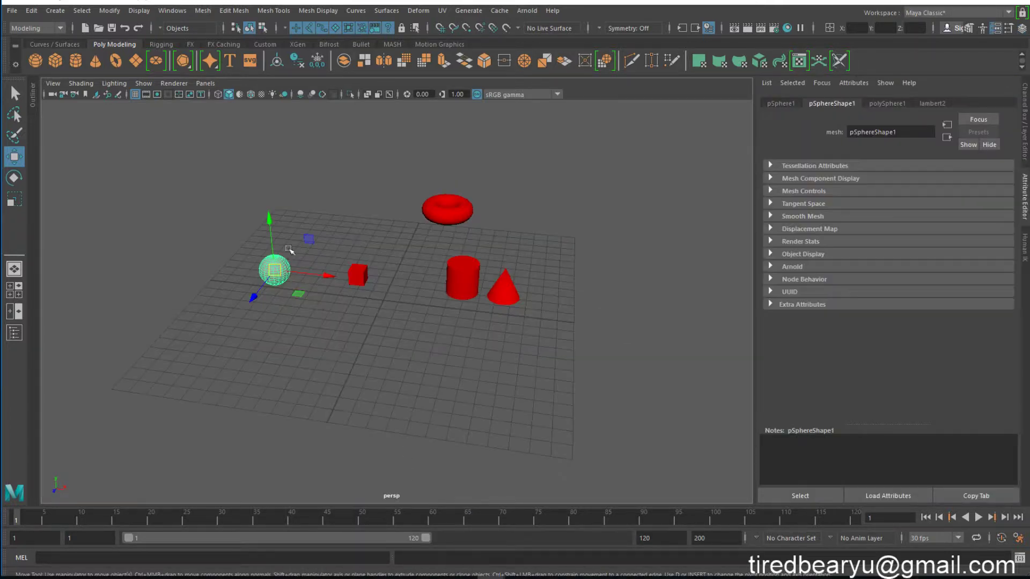
Step: Assign new Blinn favourite materials to the cube and the torus
left_click_drag(288, 250, 381, 277, "alt")
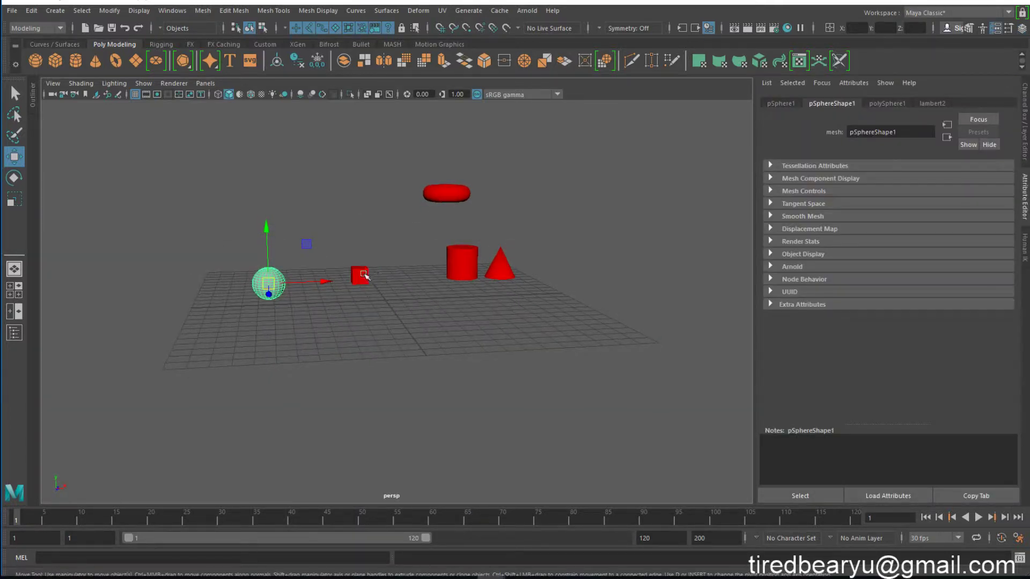
left_click(362, 275)
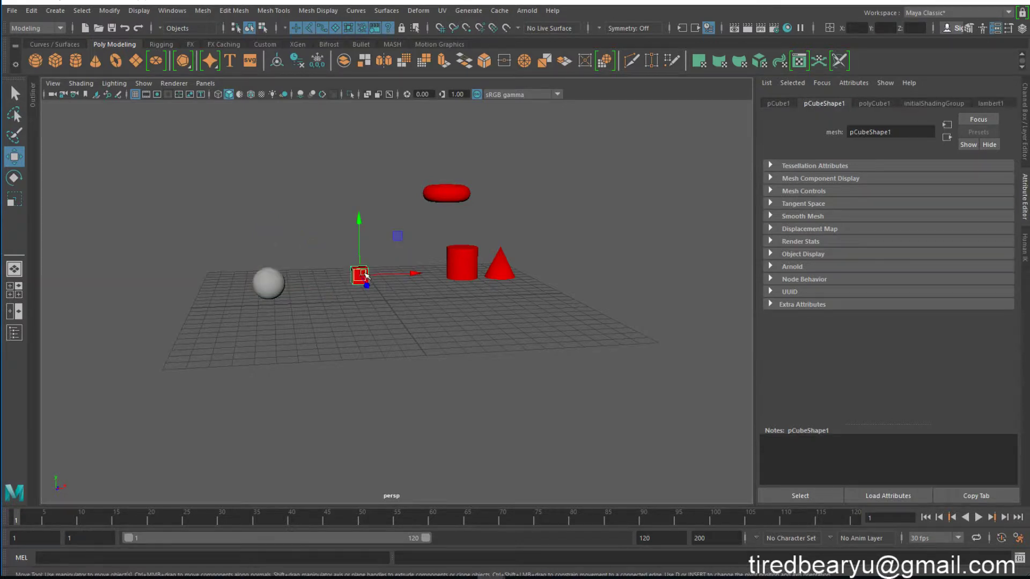
right_click(364, 275)
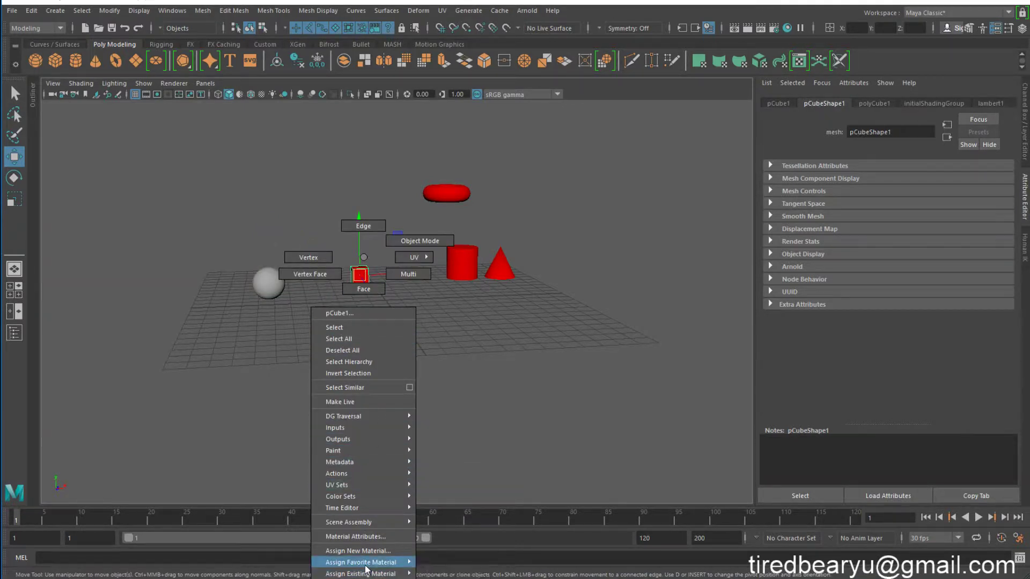
mouse_move(361, 562)
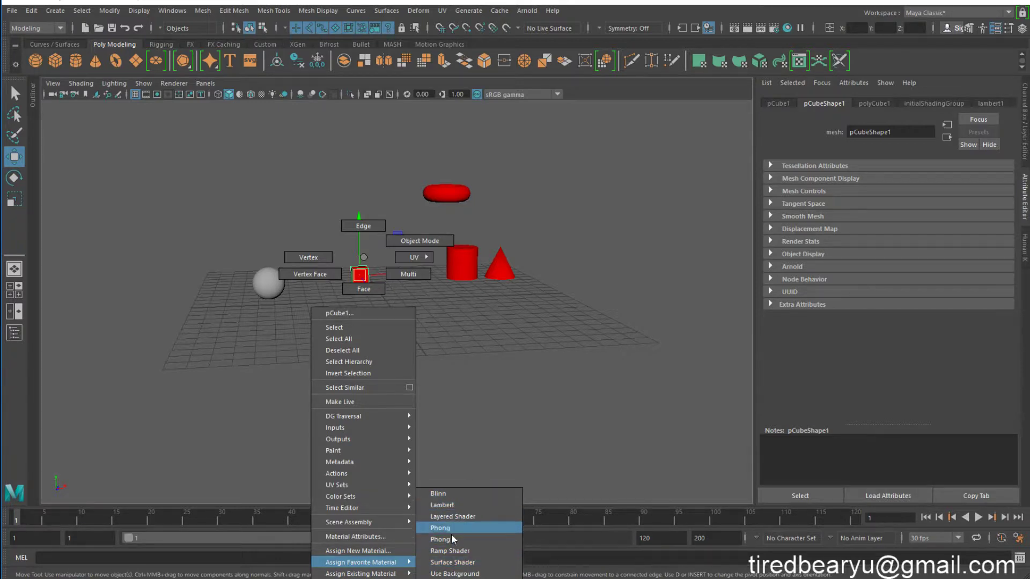
left_click(444, 494)
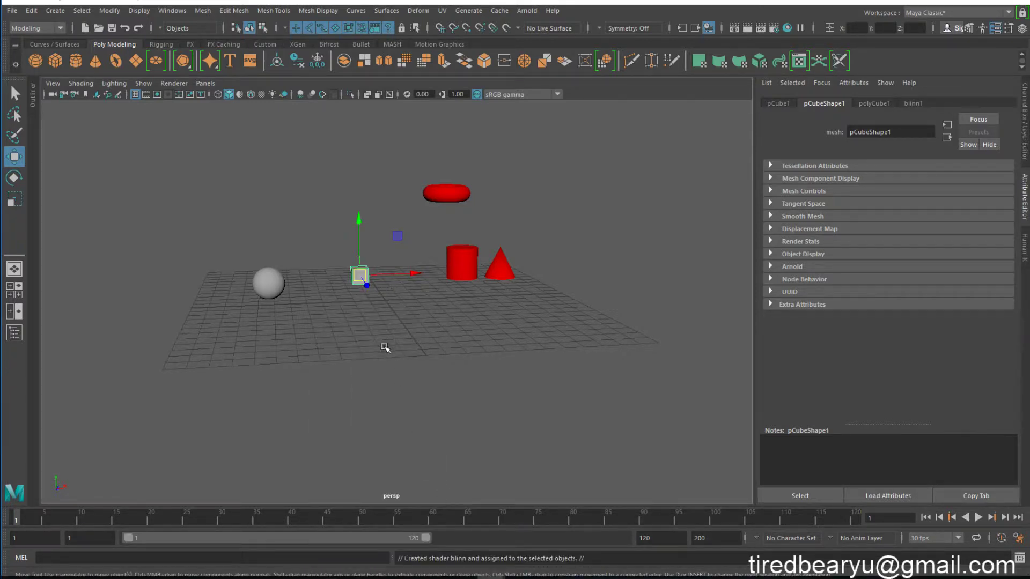
mouse_move(387, 349)
left_mouse_down("alt")
mouse_move(373, 361)
mouse_move(407, 319)
left_mouse_up("alt")
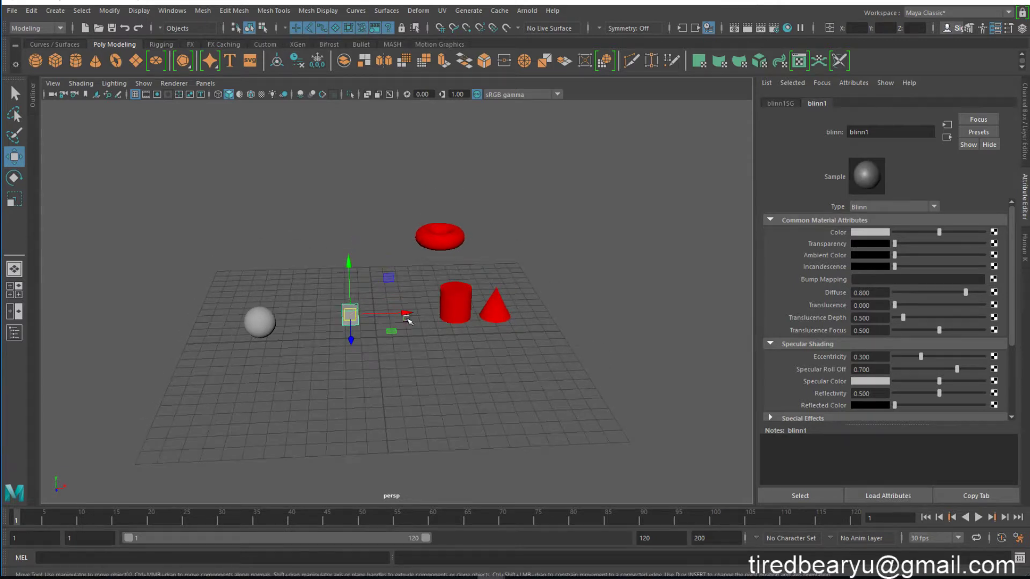
left_click(441, 240)
right_click(440, 238)
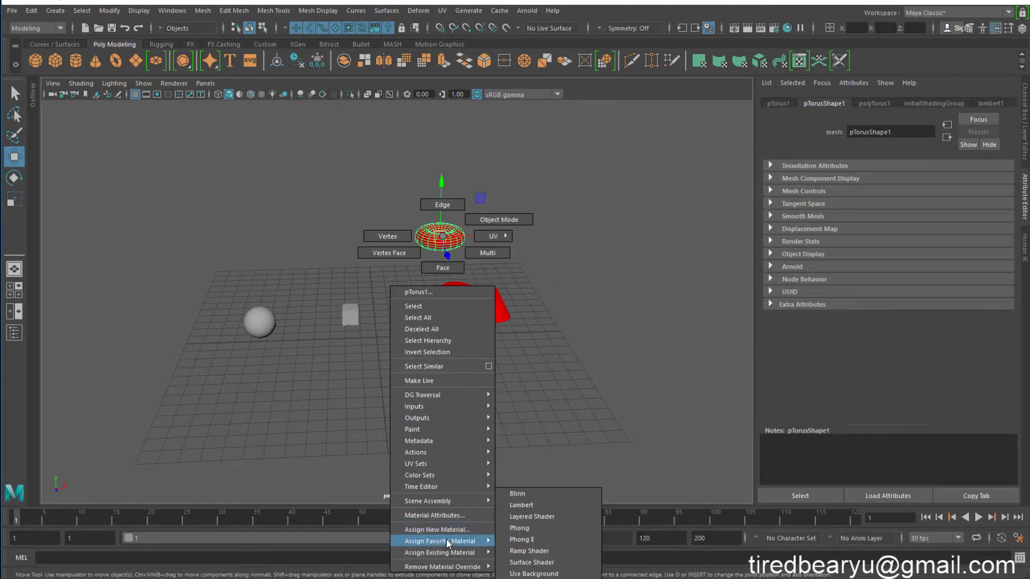
mouse_move(439, 540)
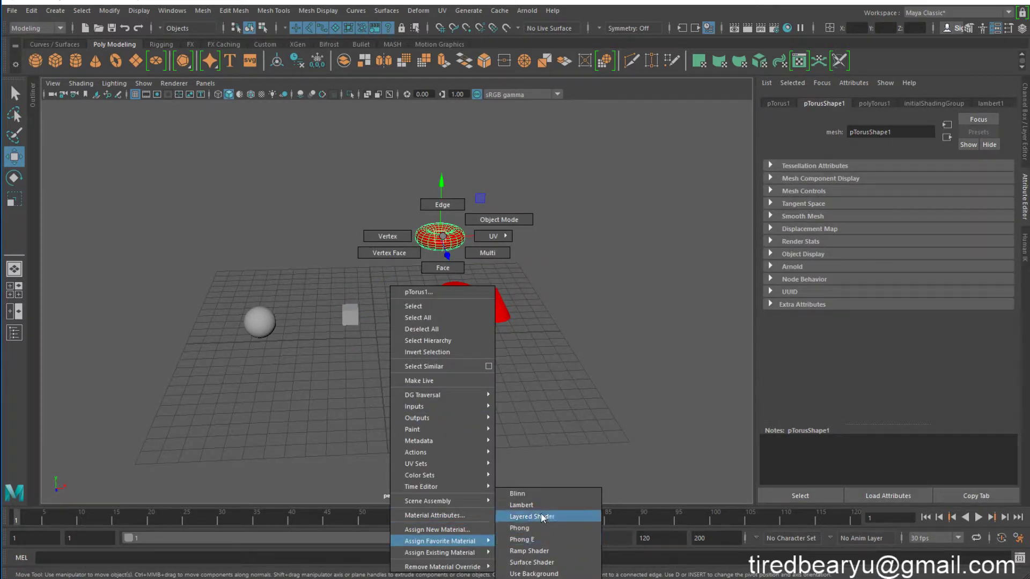
left_click(523, 494)
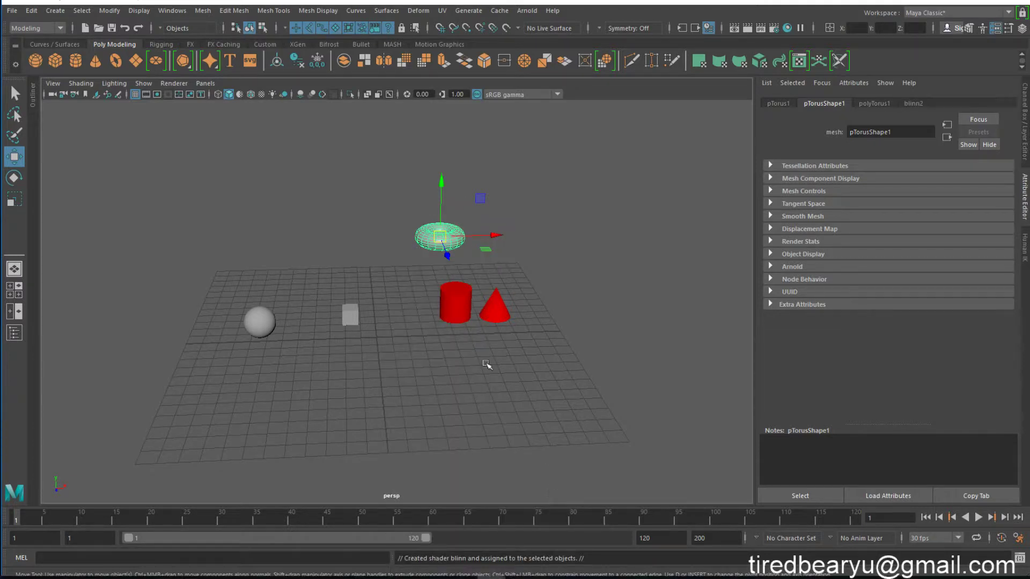
Step: Give the cylinder a new Blinn material and slide the red cone left
right_click(459, 310)
mouse_move(455, 561)
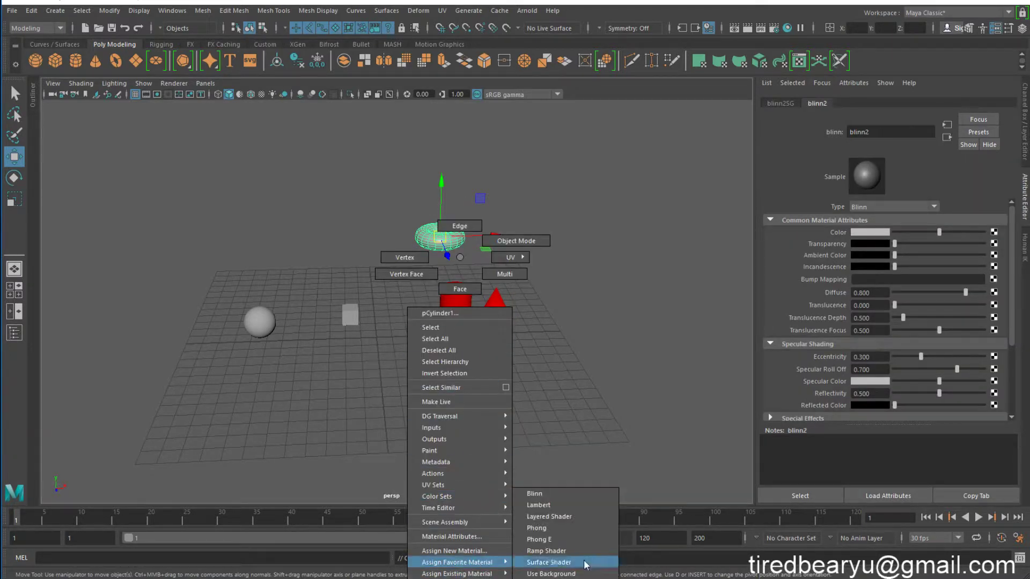
left_click(573, 491)
left_click(466, 319)
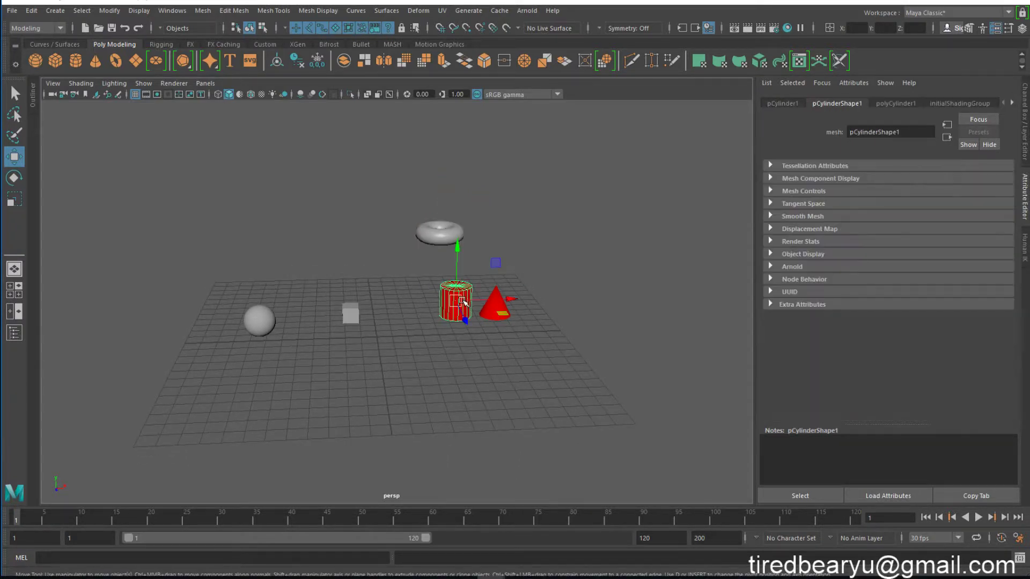
right_click(462, 310)
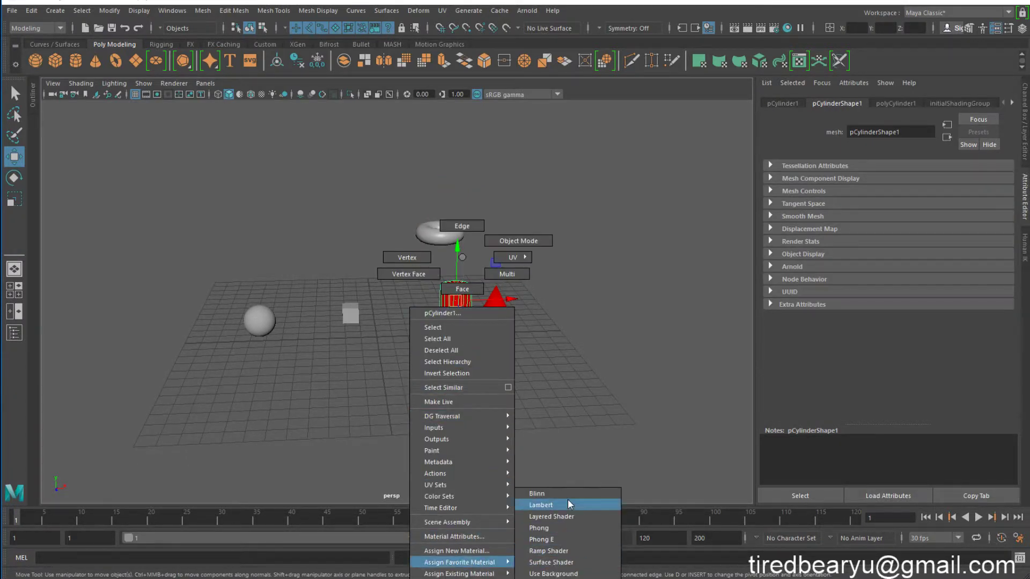
left_click(569, 492)
left_click(501, 413)
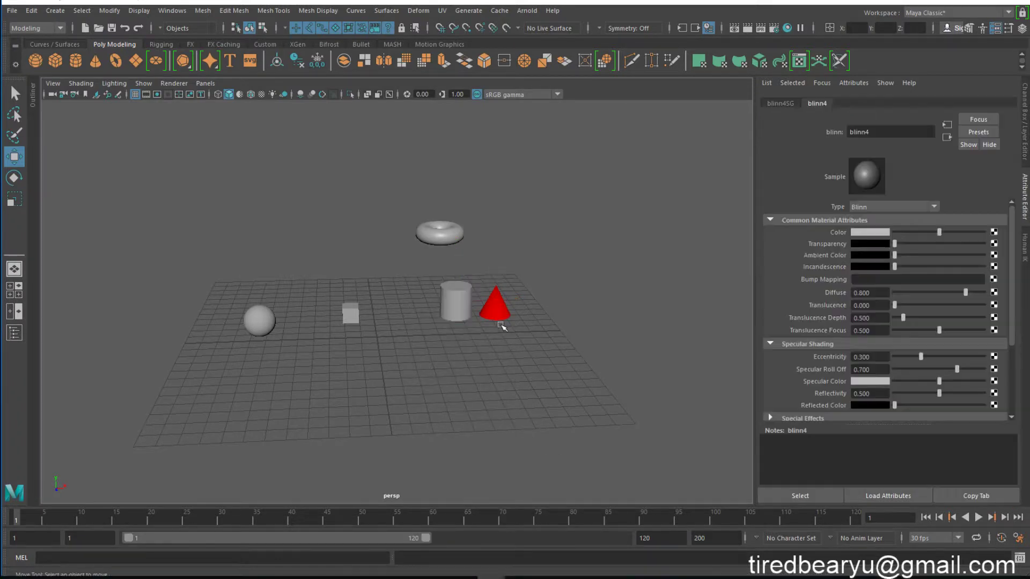
left_click(498, 310)
left_click_drag(544, 298, 384, 298)
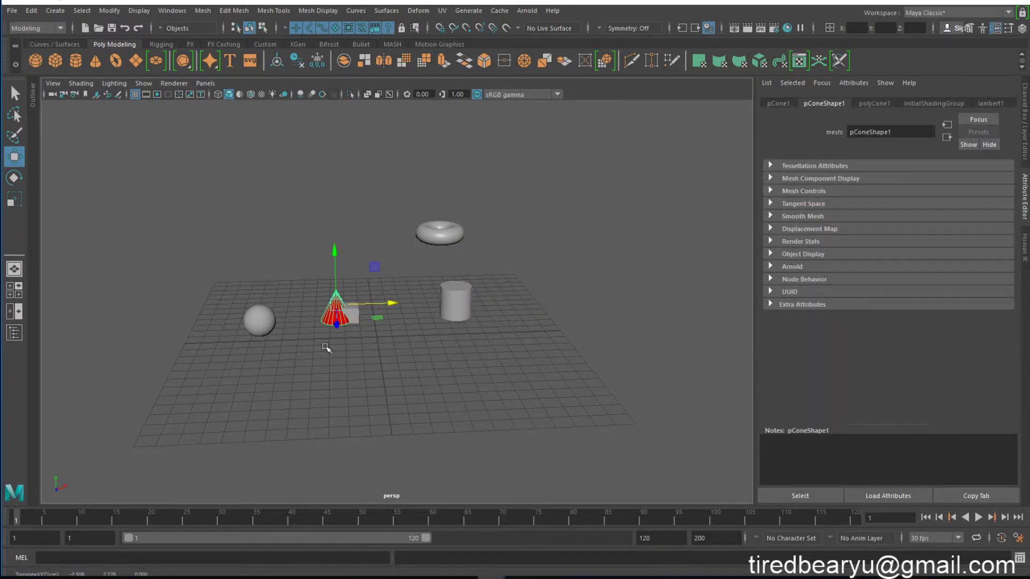
Step: Move the cone up behind the cube and open its Assign Existing Material list
left_click(361, 322)
mouse_move(351, 331)
left_mouse_down()
mouse_move(321, 292)
mouse_move(332, 294)
left_mouse_up()
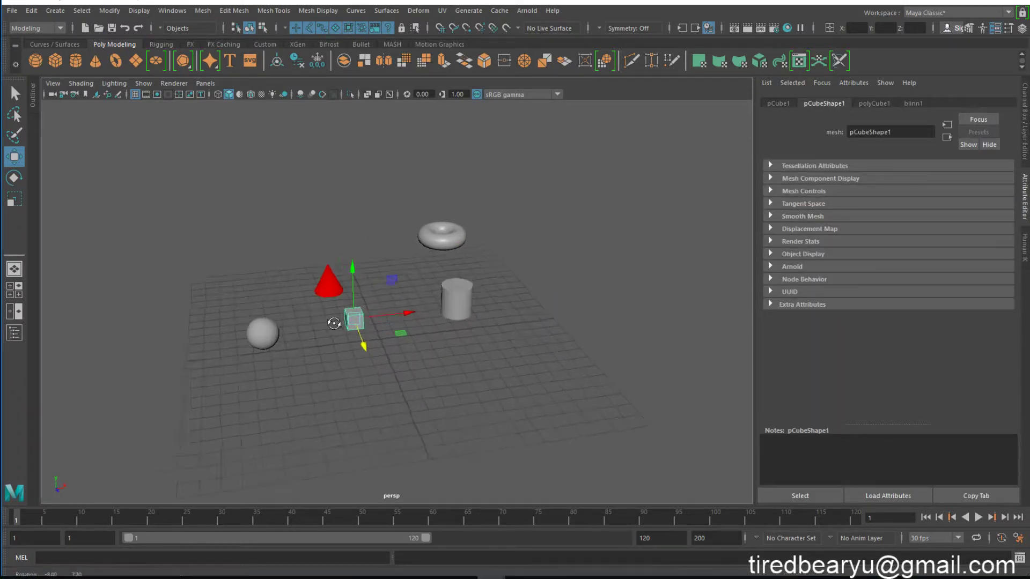
left_click(379, 406)
left_click(357, 322)
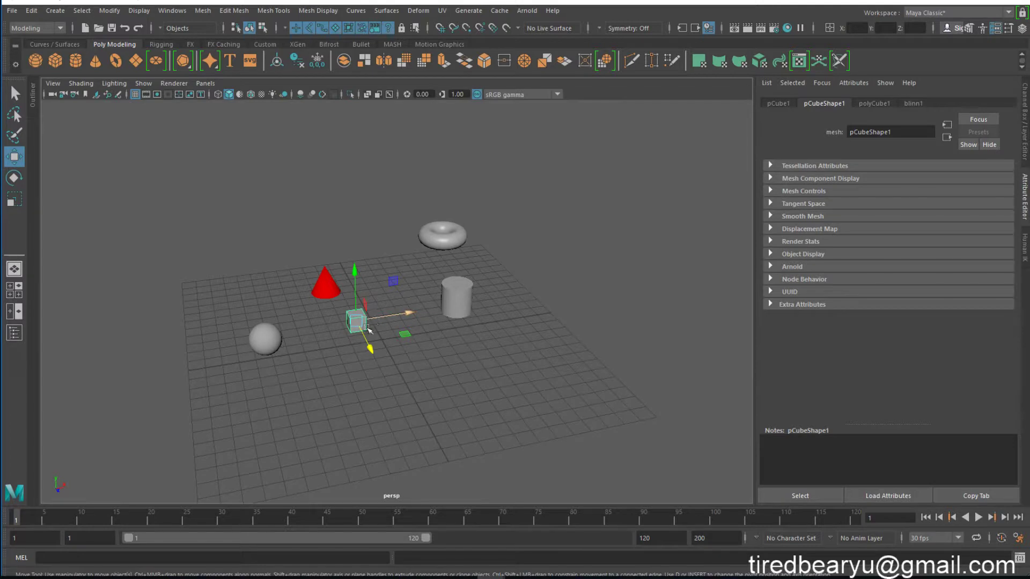
left_click(325, 284)
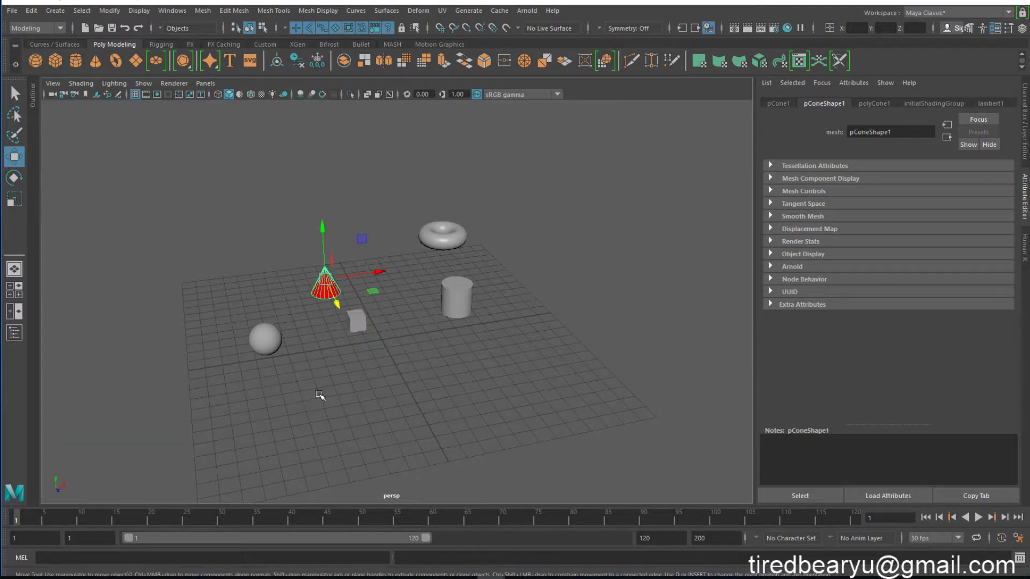
left_click_drag(336, 310, 395, 355)
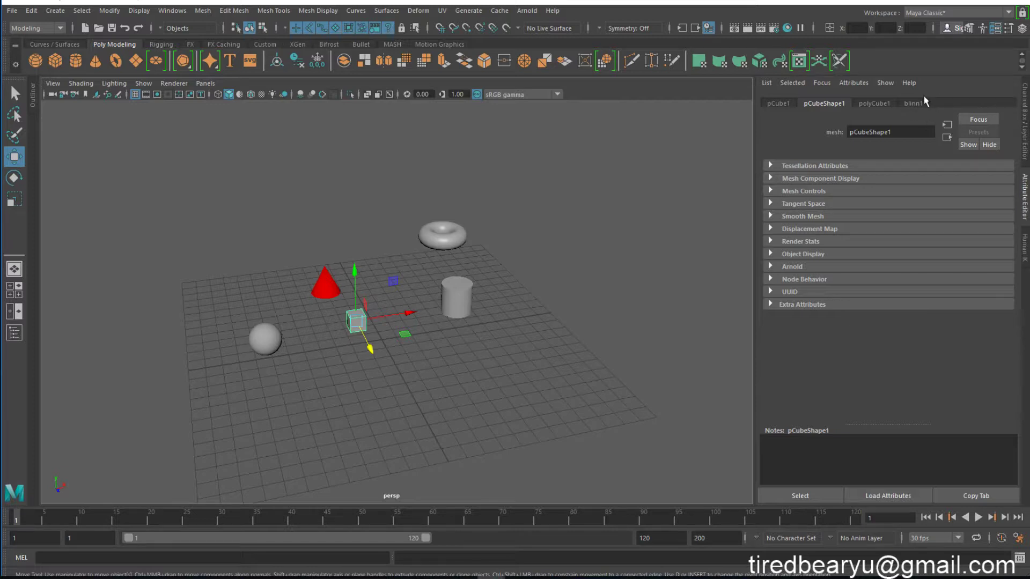
left_click(328, 279)
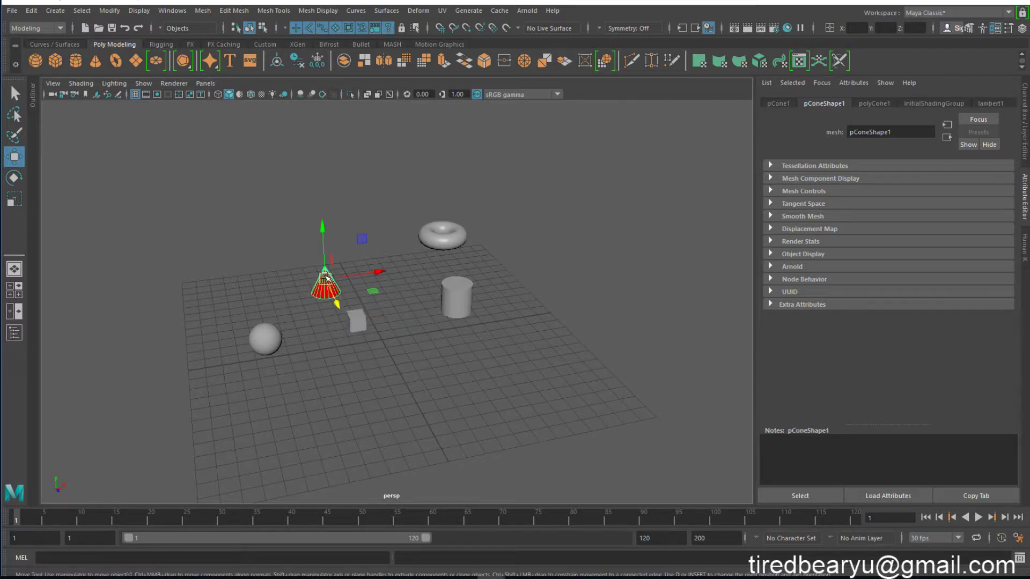
right_click_drag(326, 278, 298, 575)
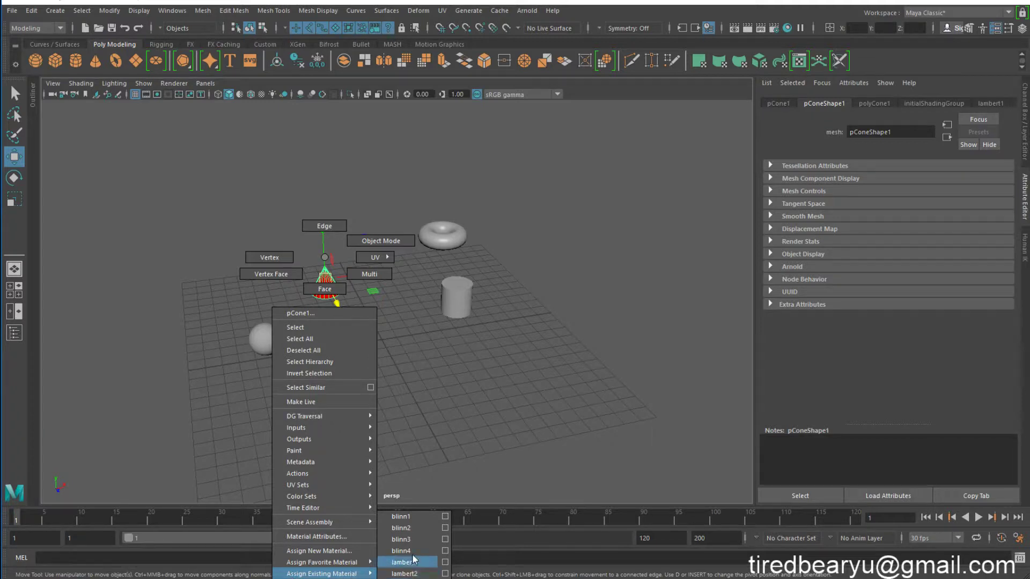
Step: Assign the existing blinn1 material to the cone and darken blinn1's colour
left_click(401, 517)
left_click(430, 397)
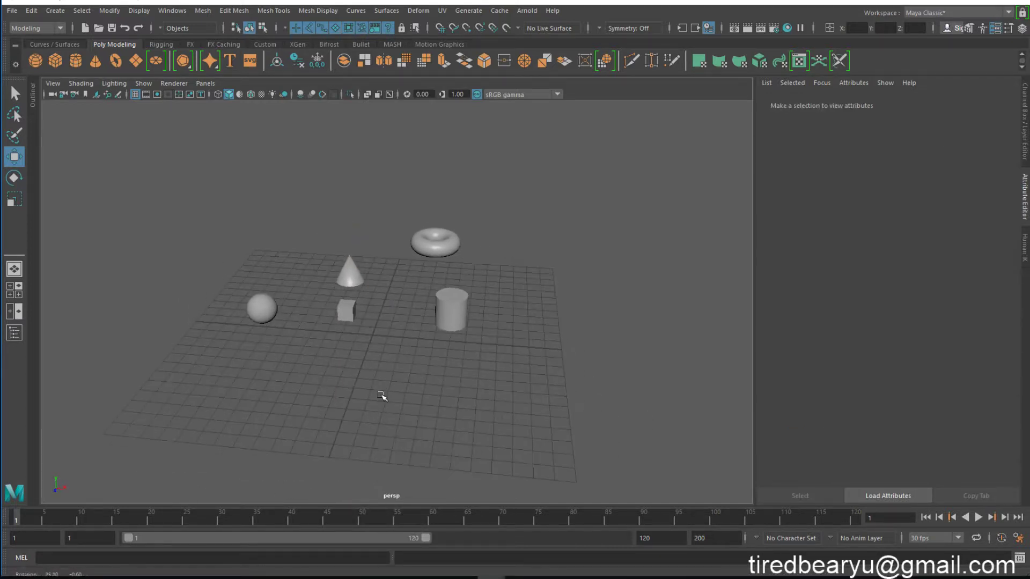
left_click(354, 261)
key("ctrl+a")
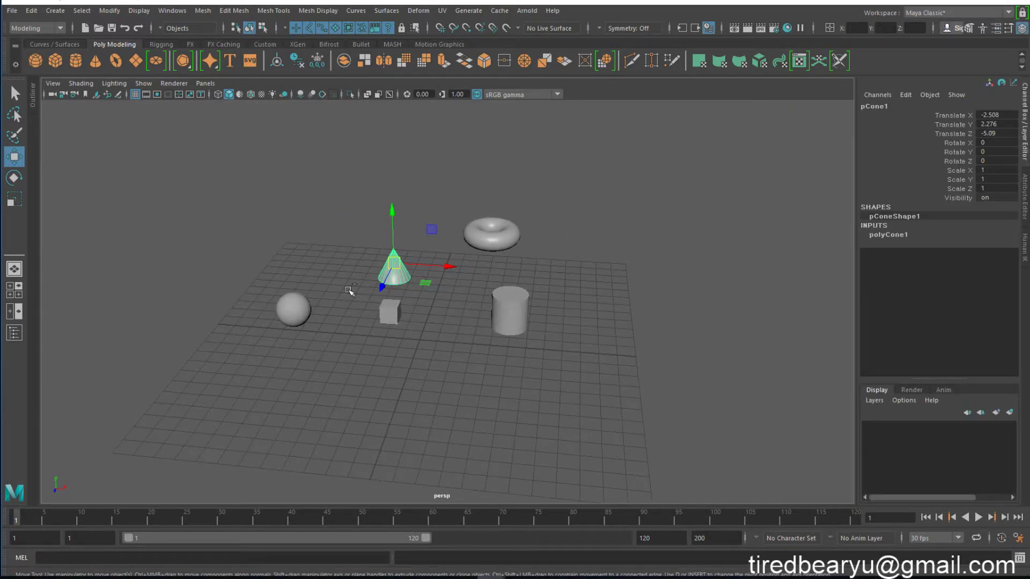
key("ctrl+a")
left_click(915, 103)
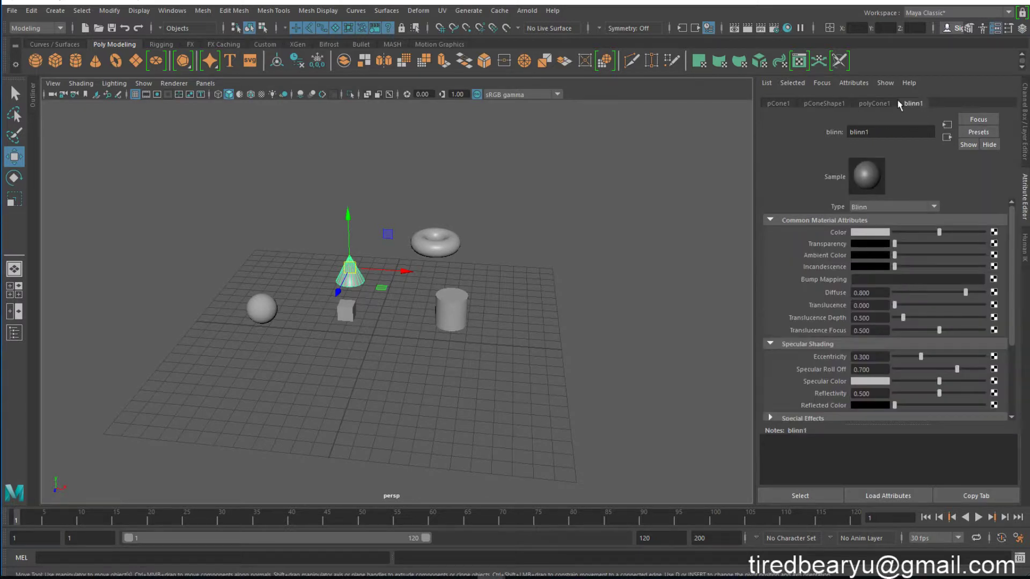
mouse_move(909, 239)
left_mouse_down()
mouse_move(929, 245)
mouse_move(906, 238)
left_mouse_up()
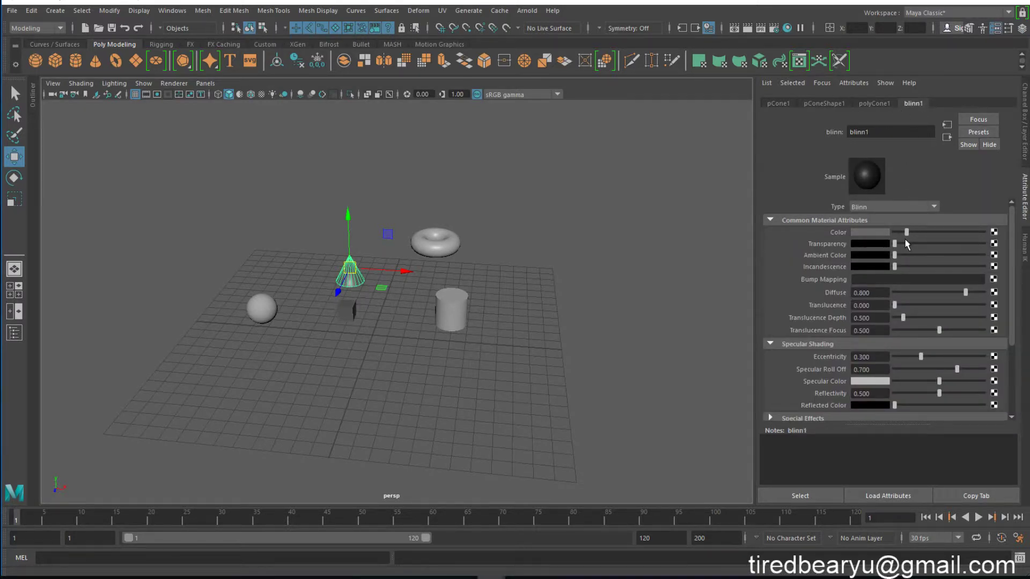
Step: Select the sphere, cylinder and torus, then bring up Hypershade
left_click(257, 314)
left_click(451, 311)
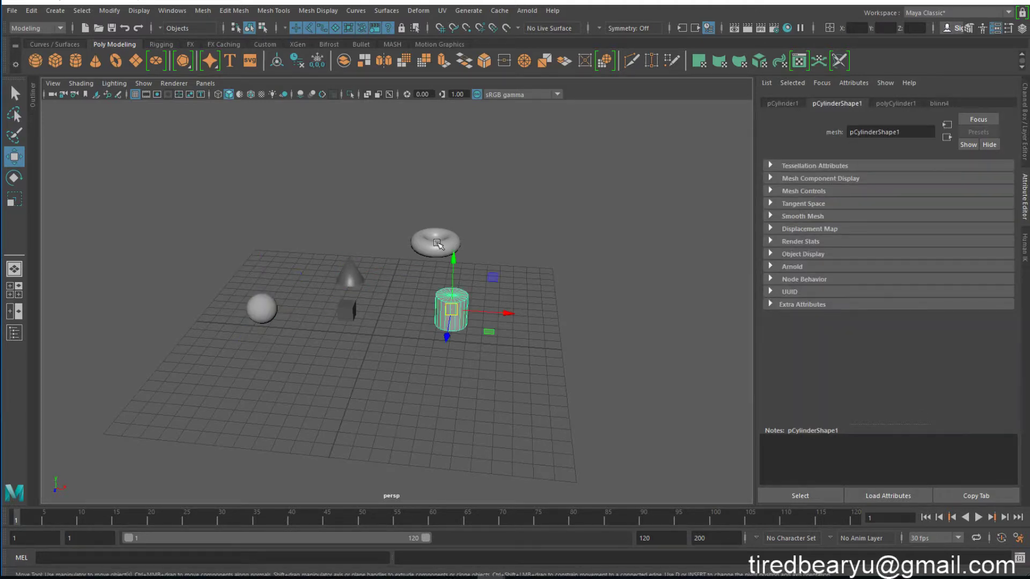
left_click(435, 242)
left_click(262, 306)
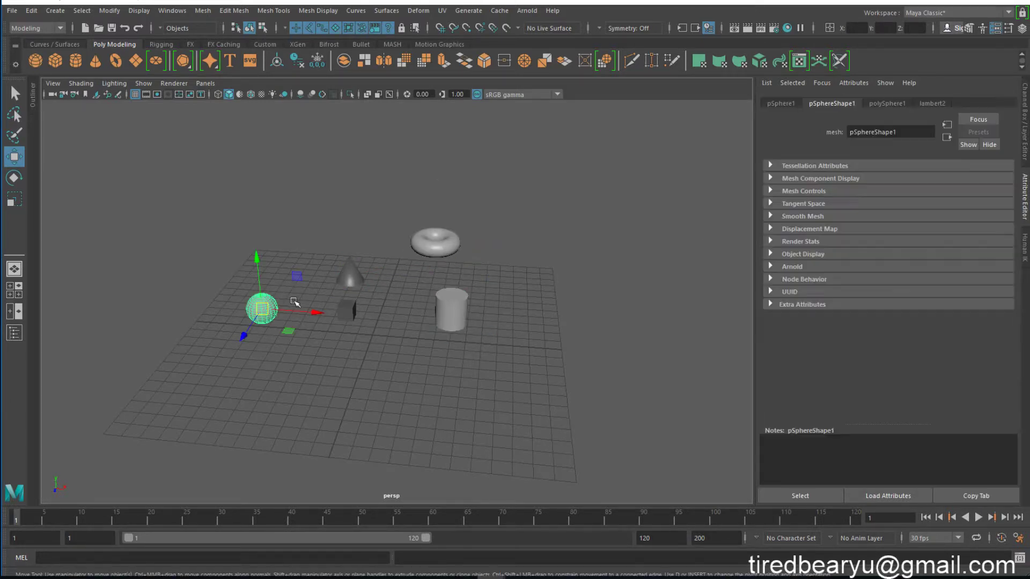
left_click(452, 310)
left_click(436, 240)
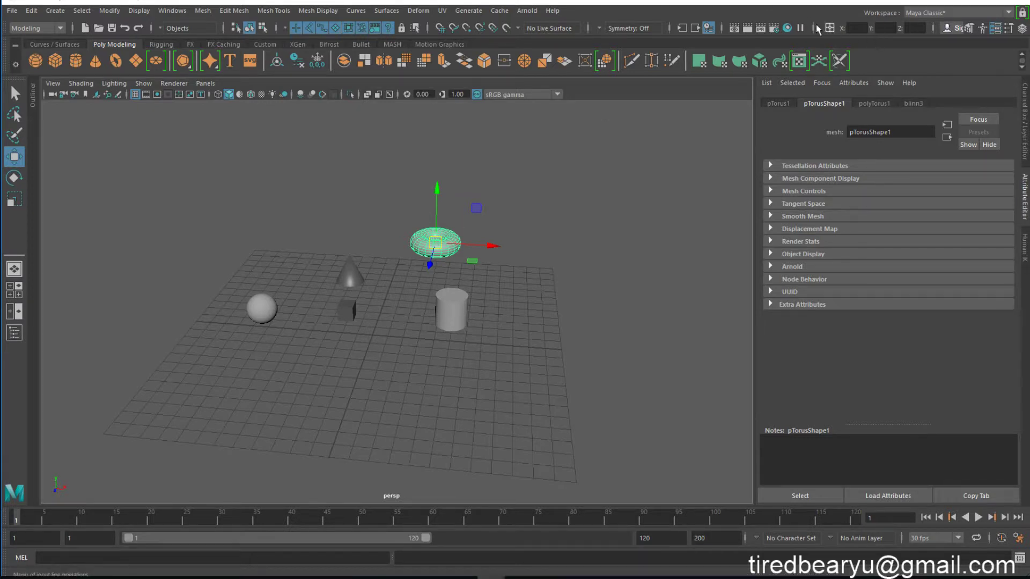
left_click(788, 29)
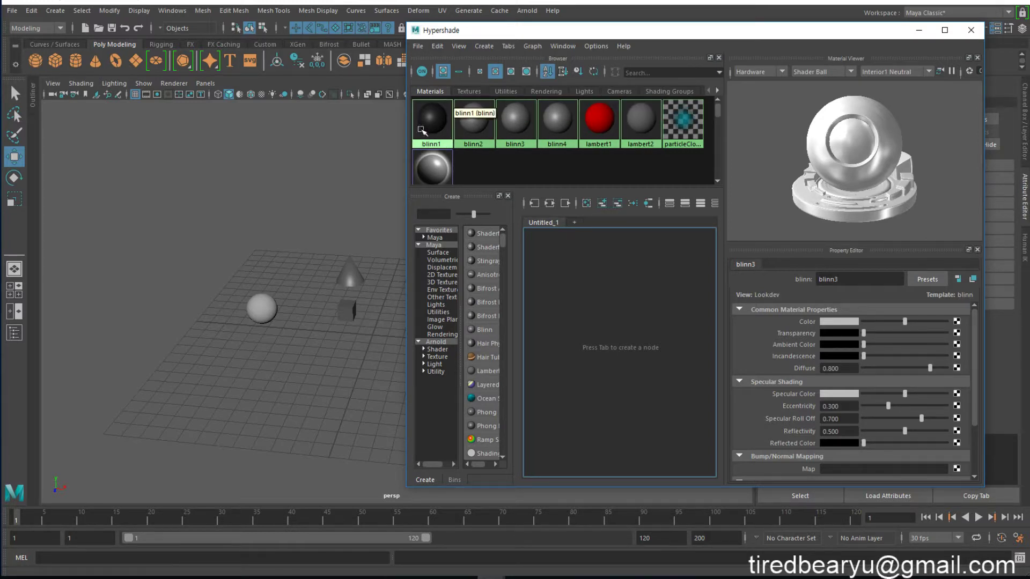
Step: Create a second sphere at the grid's left and set lambert1's colour to grey
left_click(40, 63)
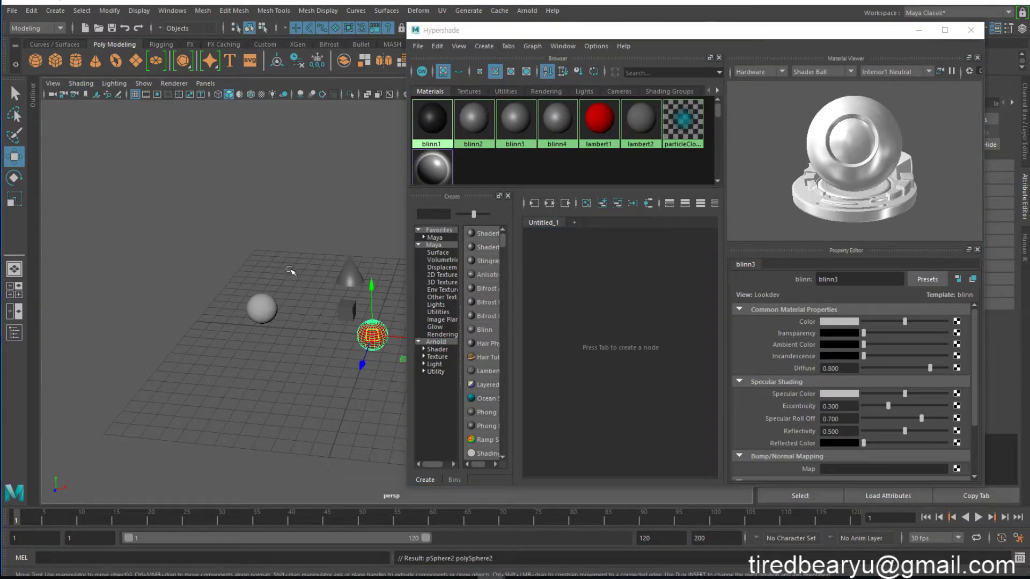
mouse_move(406, 336)
left_mouse_down()
mouse_move(441, 332)
mouse_move(236, 328)
left_mouse_up()
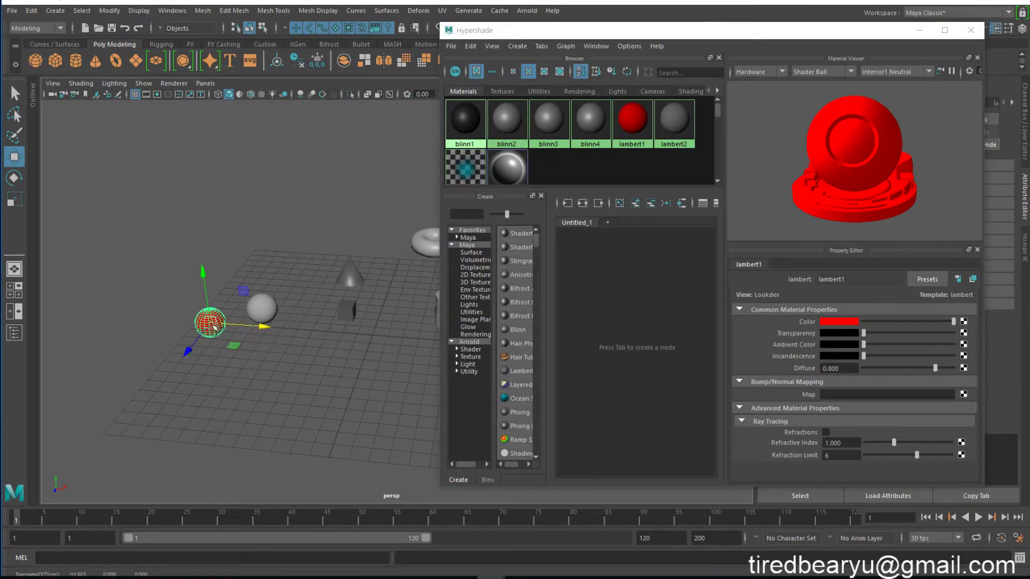
left_click(280, 389)
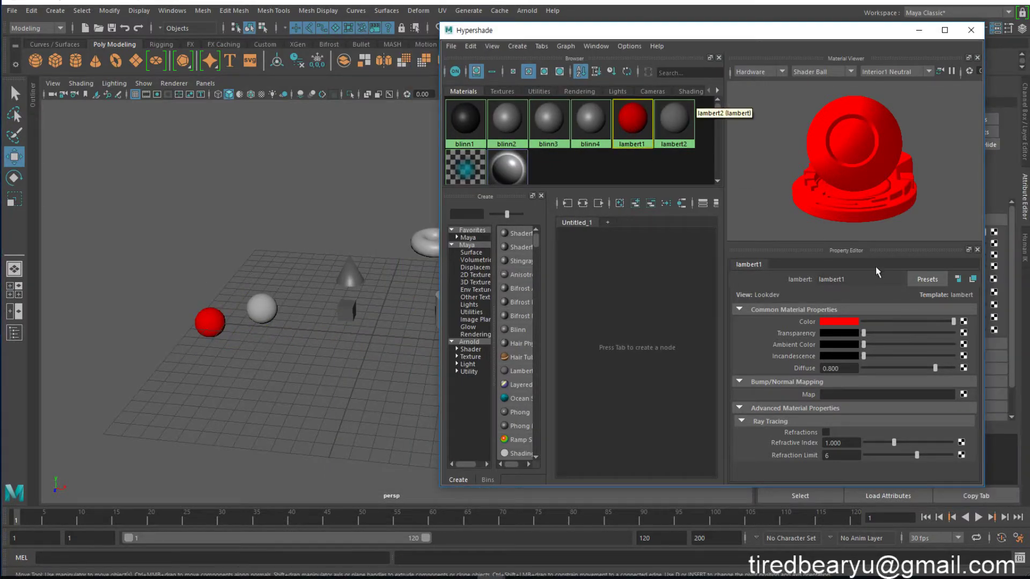
left_click(839, 321)
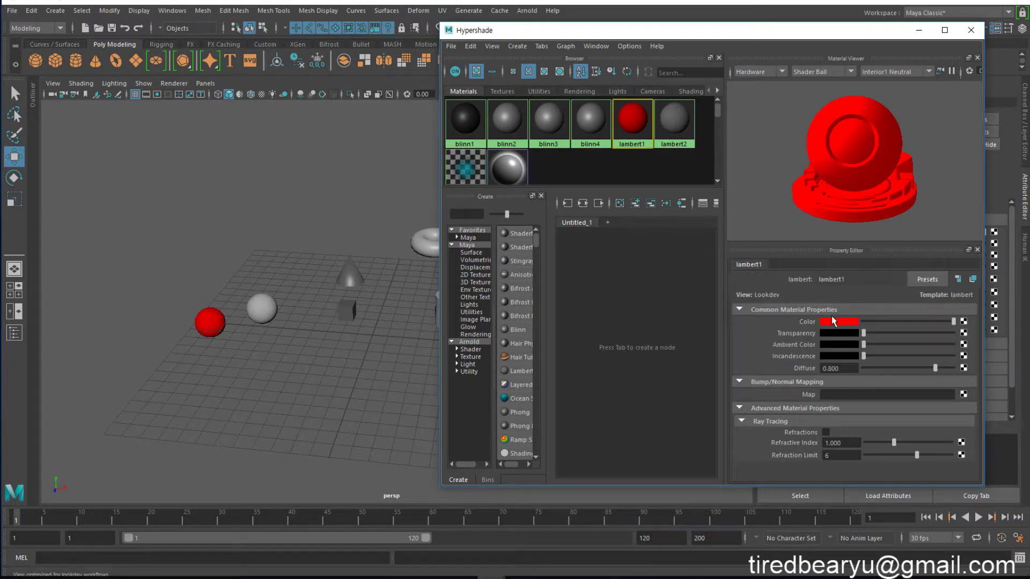
left_click(836, 323)
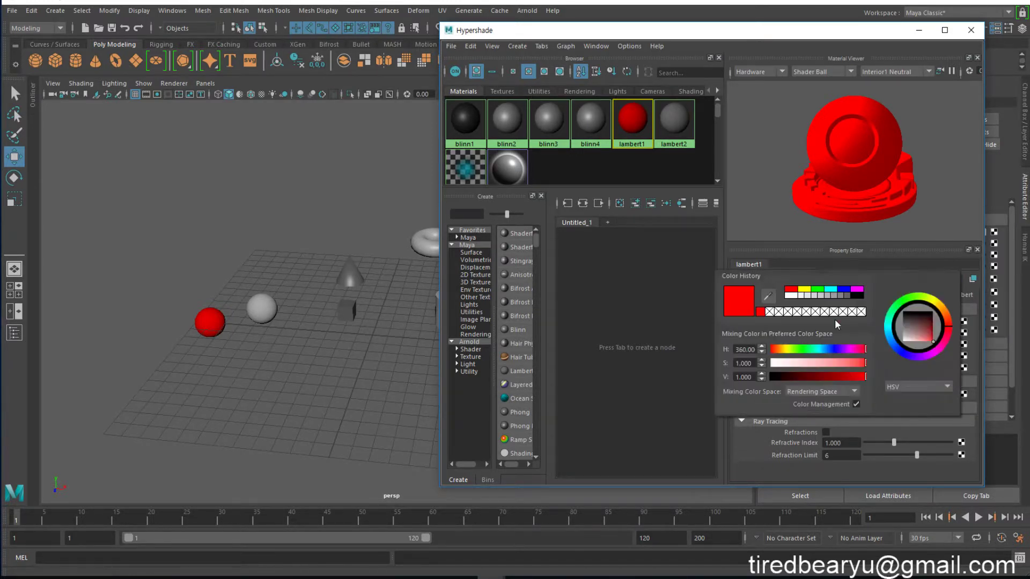
left_click(842, 296)
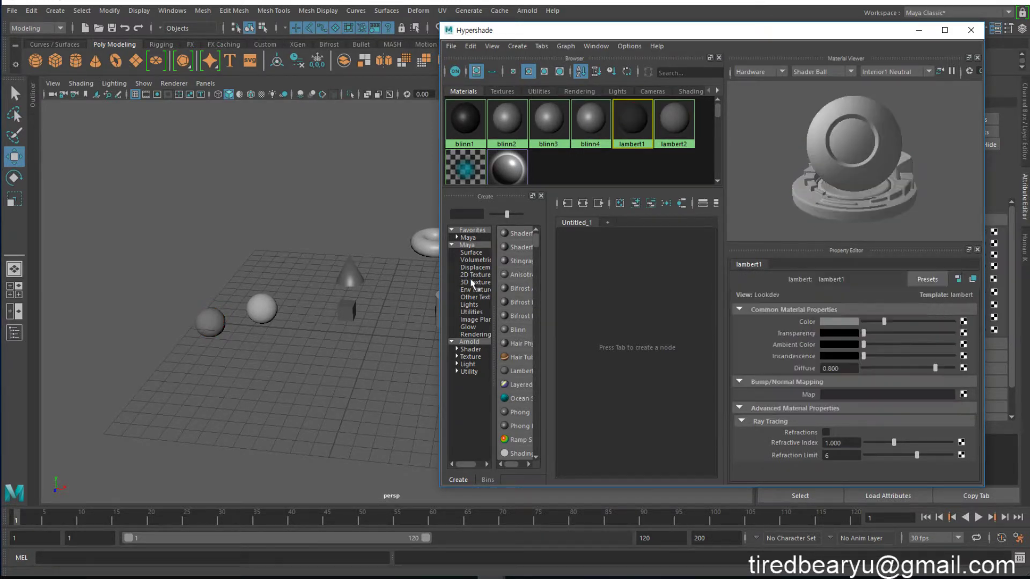
Step: Raise the new sphere, reapply grey to lambert1, and drag a material onto the sphere
left_click(219, 320)
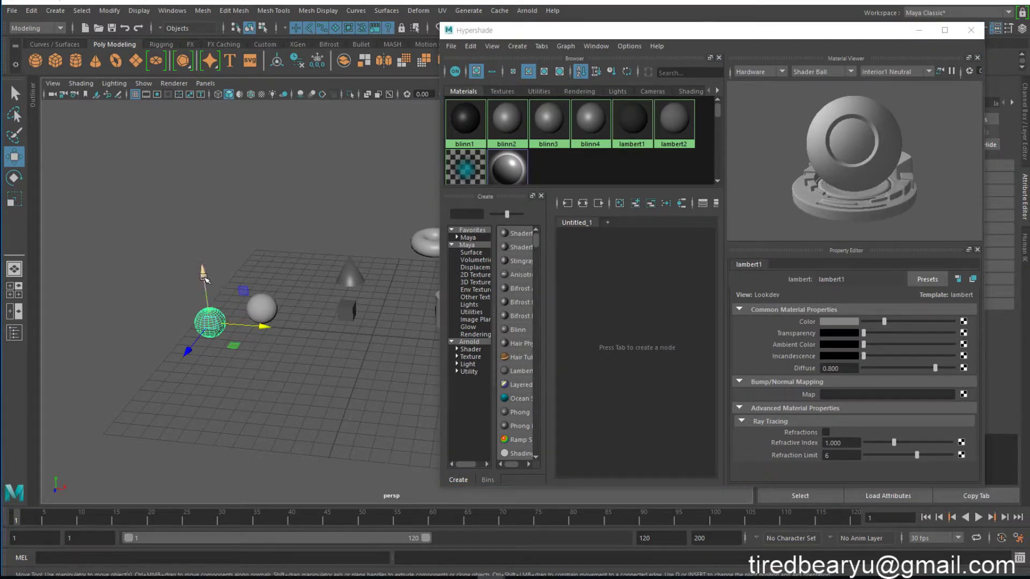
left_click_drag(203, 276, 197, 236)
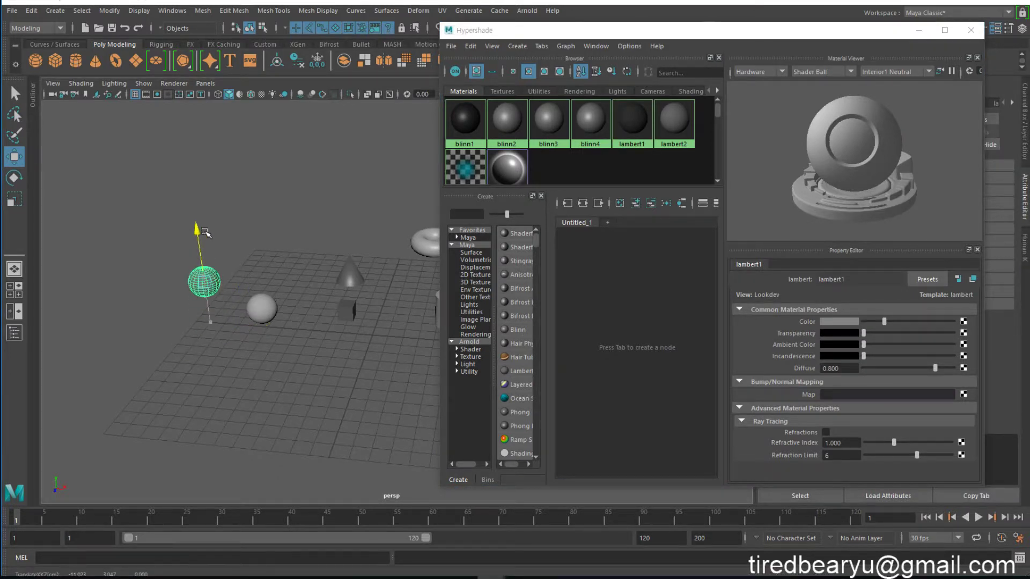
left_click(856, 321)
left_click(854, 297)
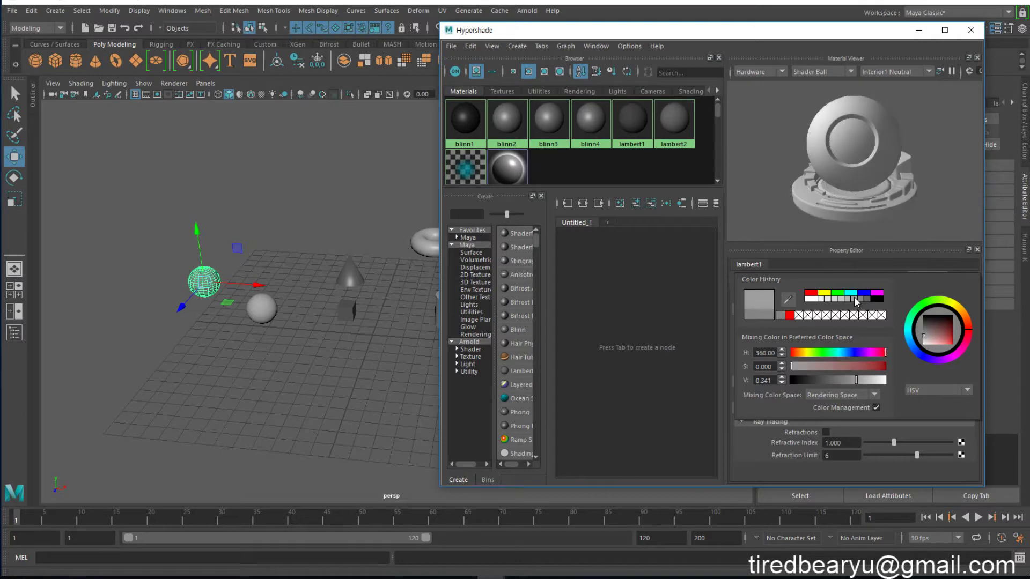
left_click(360, 262)
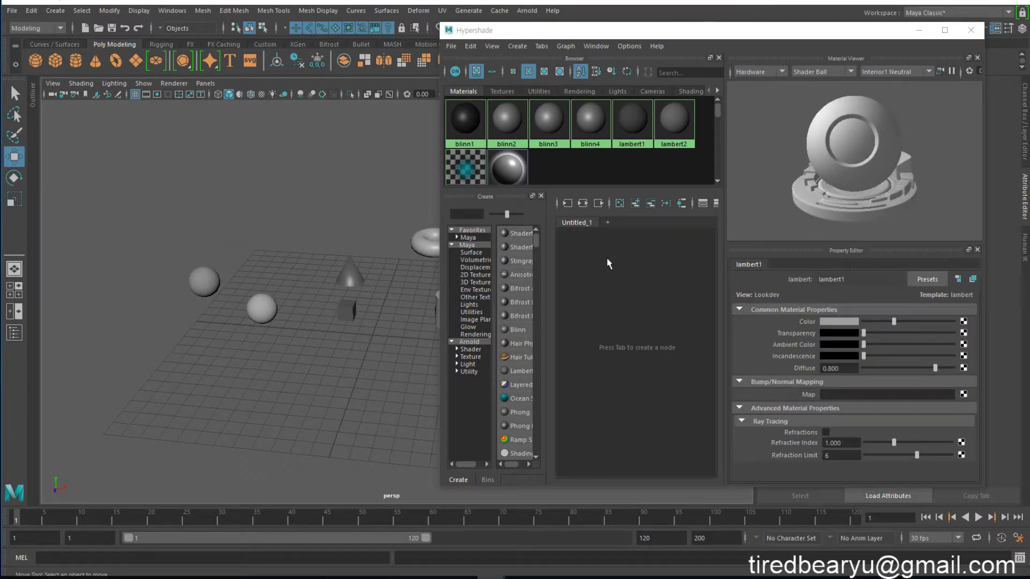
middle_click_drag(640, 118, 228, 314)
left_click(252, 207)
middle_click_drag(322, 270, 259, 245, "alt")
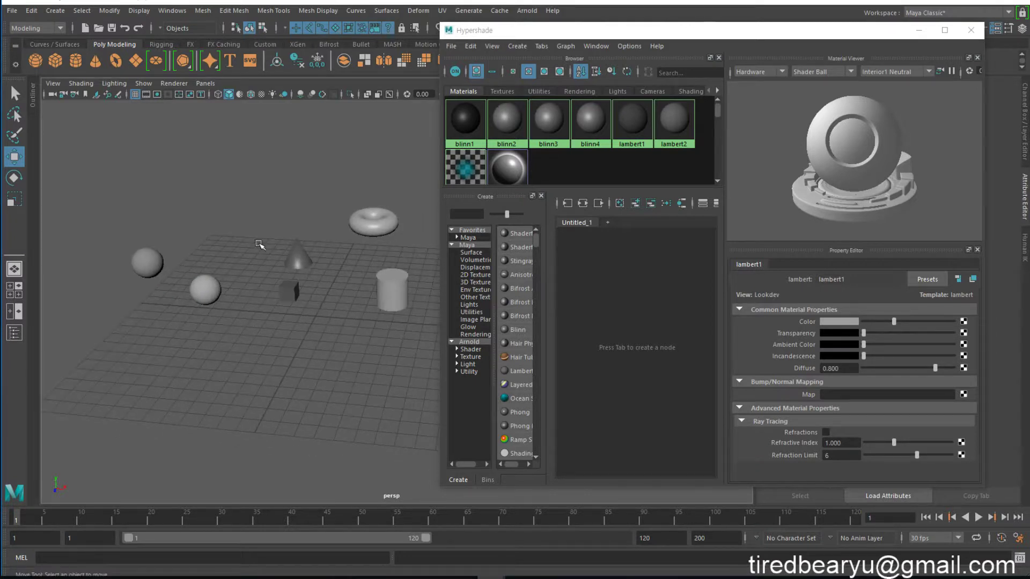
Step: Show the left sphere's lambert1 Material Attributes and close the Hypershade window
left_click(148, 261)
right_click(149, 261)
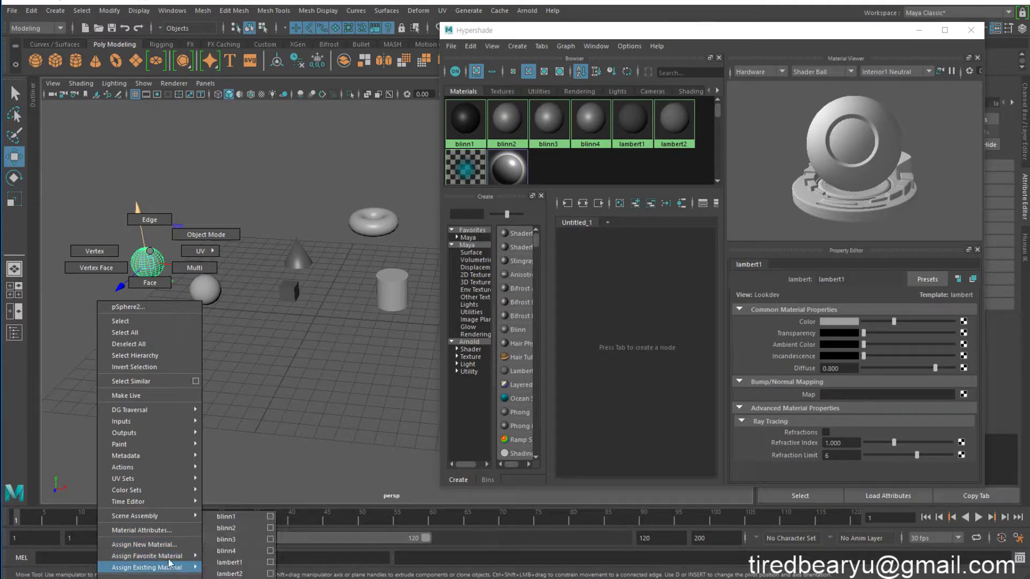
mouse_move(146, 555)
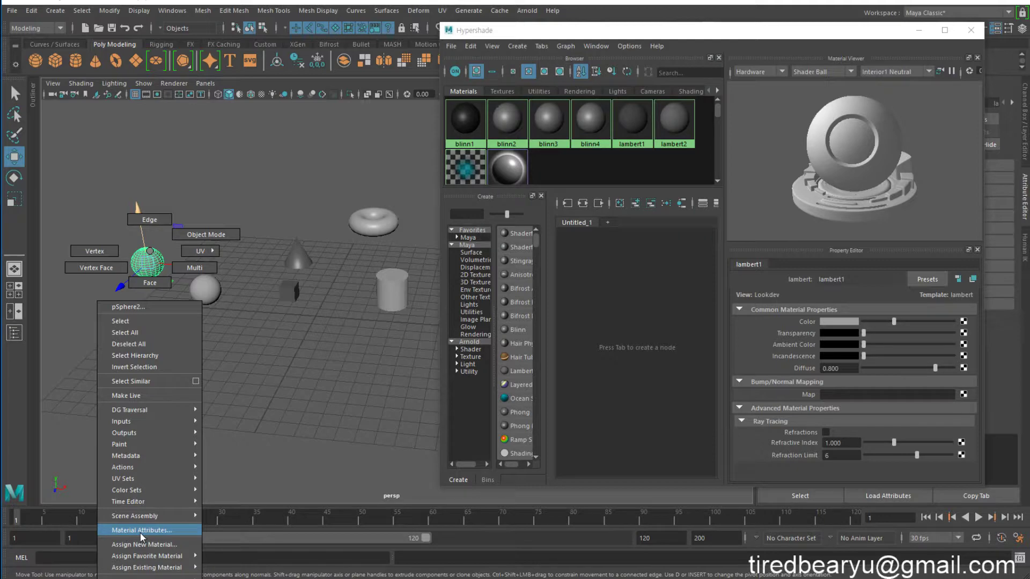
left_click(149, 531)
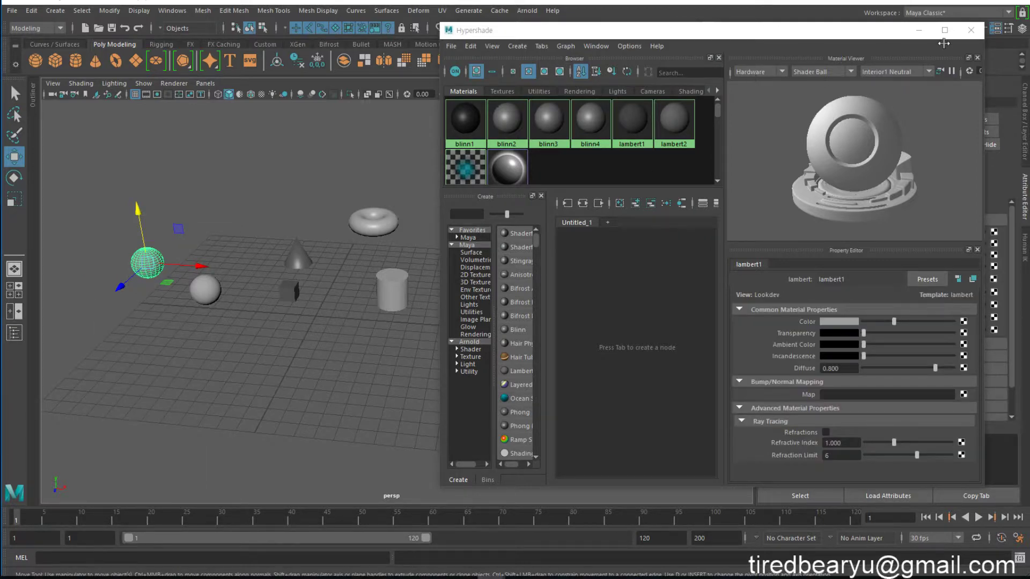
left_click(971, 30)
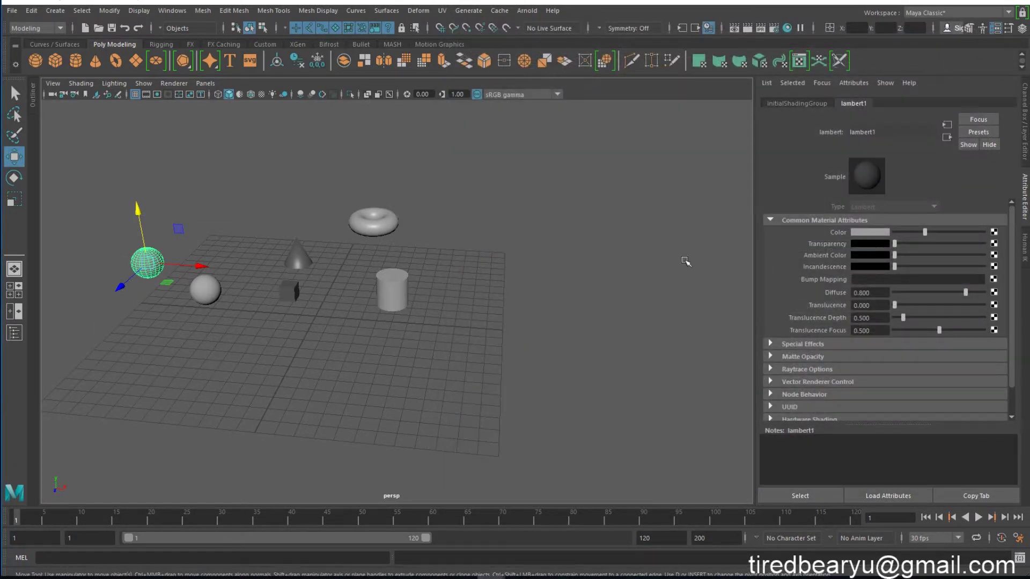
Step: Set the nearer sphere's lambert2 colour to yellow from the colour history
left_click(201, 295)
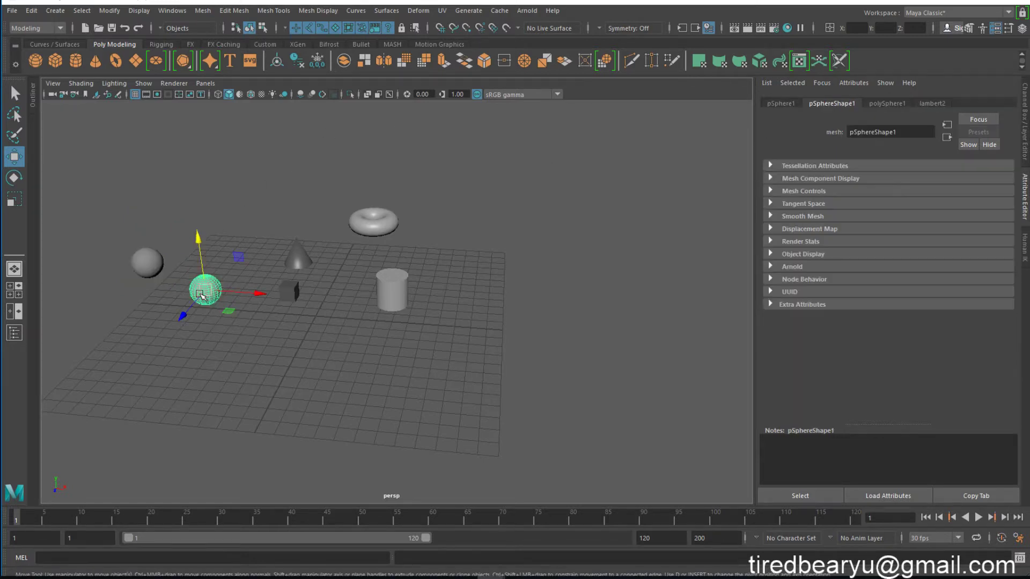
right_click(201, 295)
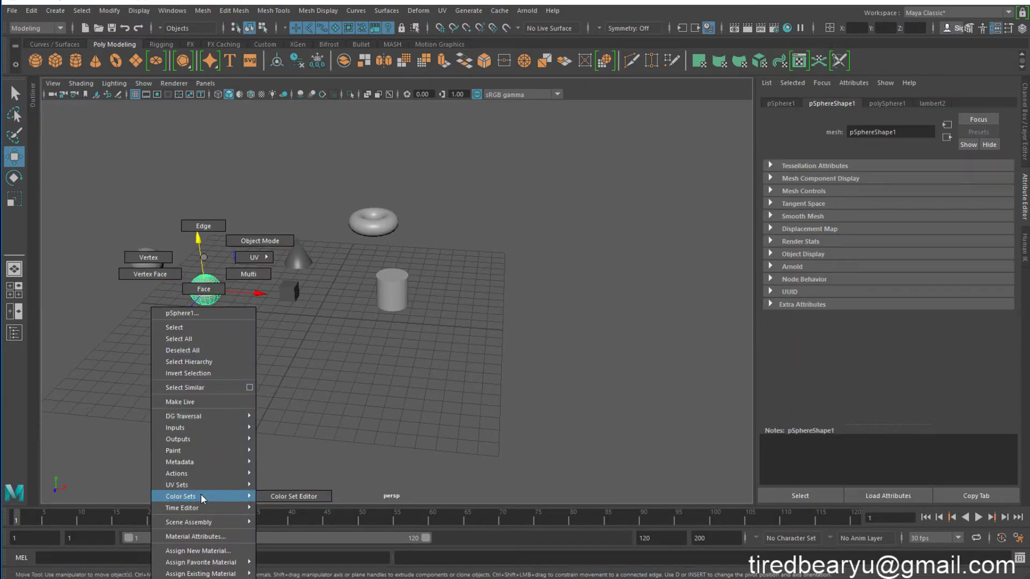
left_click(203, 536)
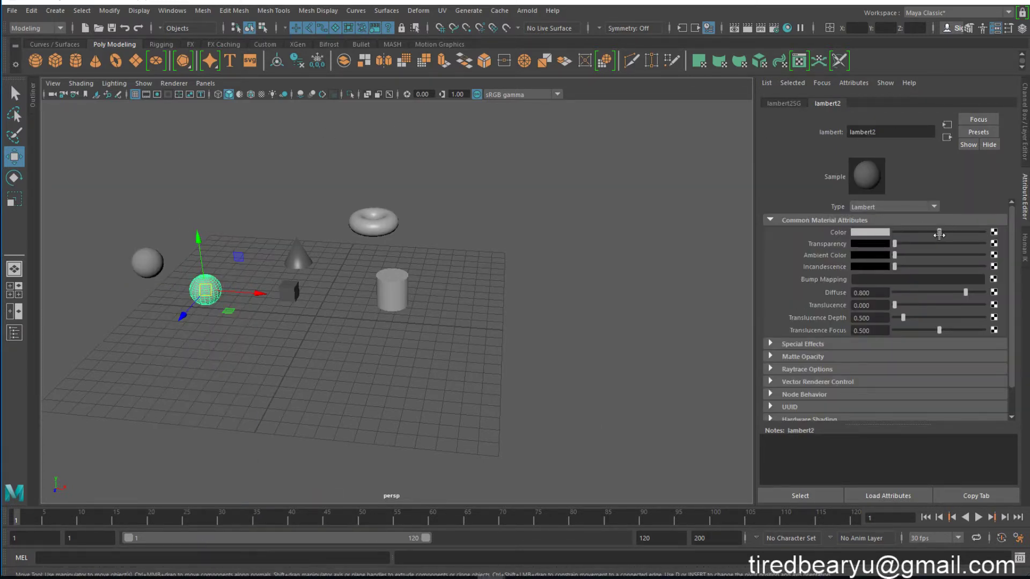
left_click(864, 232)
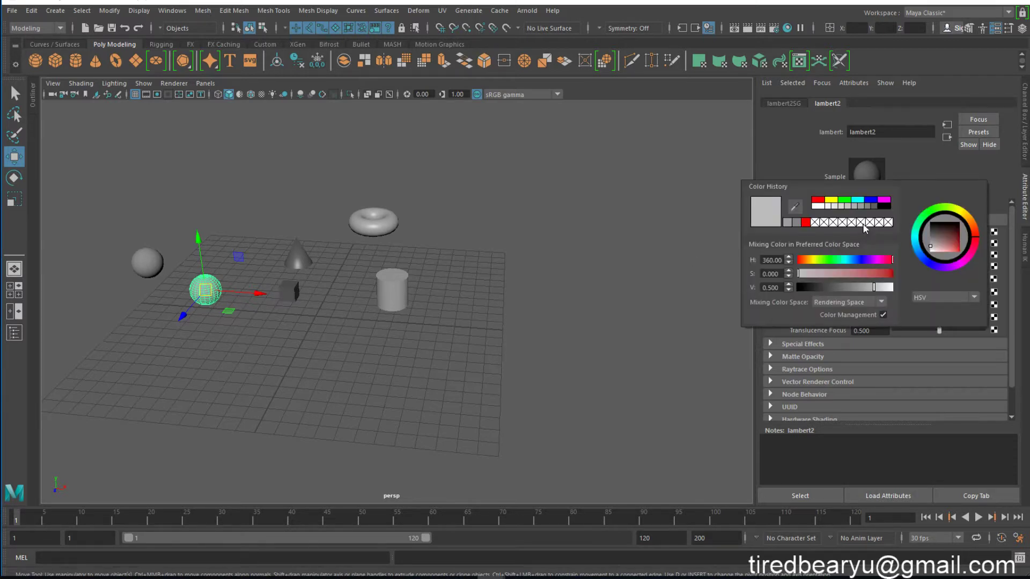
left_click(830, 201)
Step: Orbit the view and marquee-select the torus, cone, cube, cylinder and sphere
left_click(285, 370)
mouse_move(285, 370)
left_mouse_down("alt")
mouse_move(406, 345)
mouse_move(355, 307)
mouse_move(309, 219)
left_mouse_up("alt")
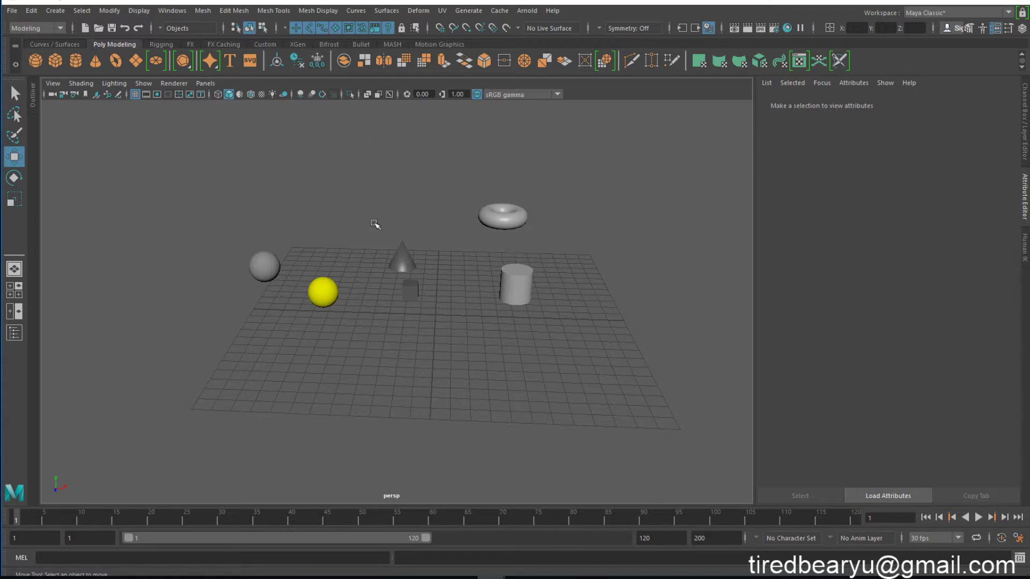
left_click_drag(296, 154, 666, 399)
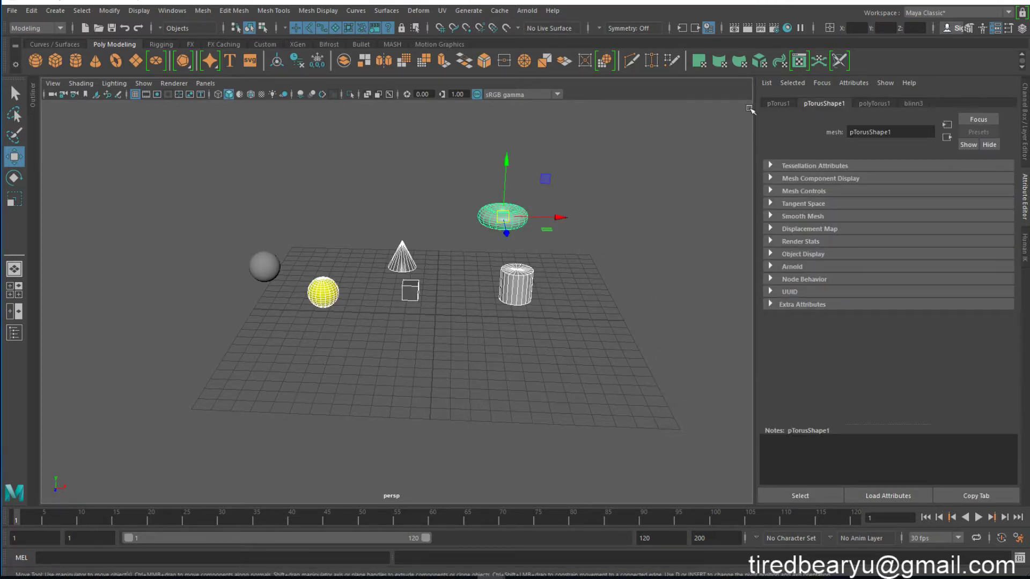
Step: In Hypershade, drag the yellow lambert2 material onto the torus
left_click(774, 28)
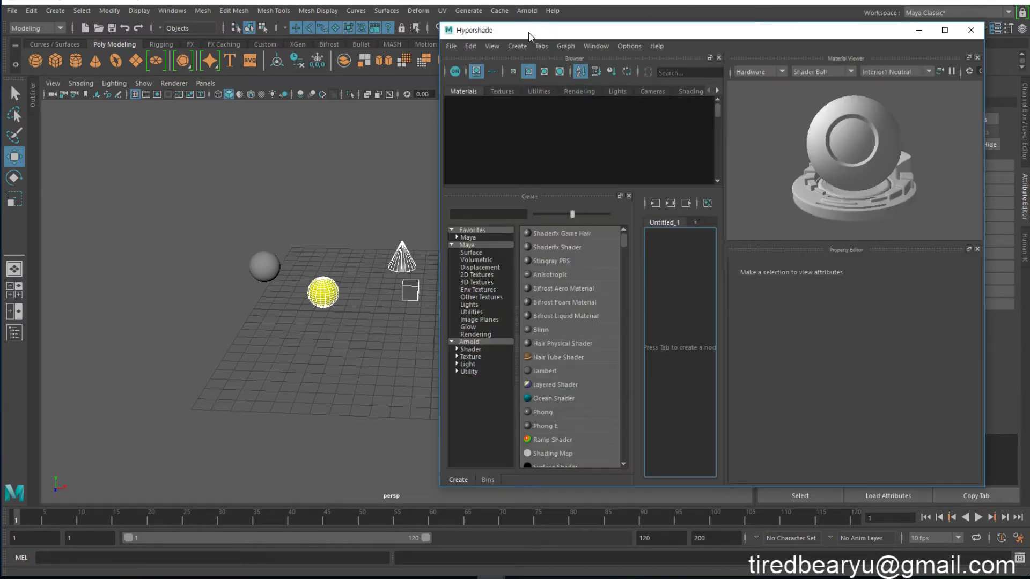
left_click_drag(531, 31, 697, 32)
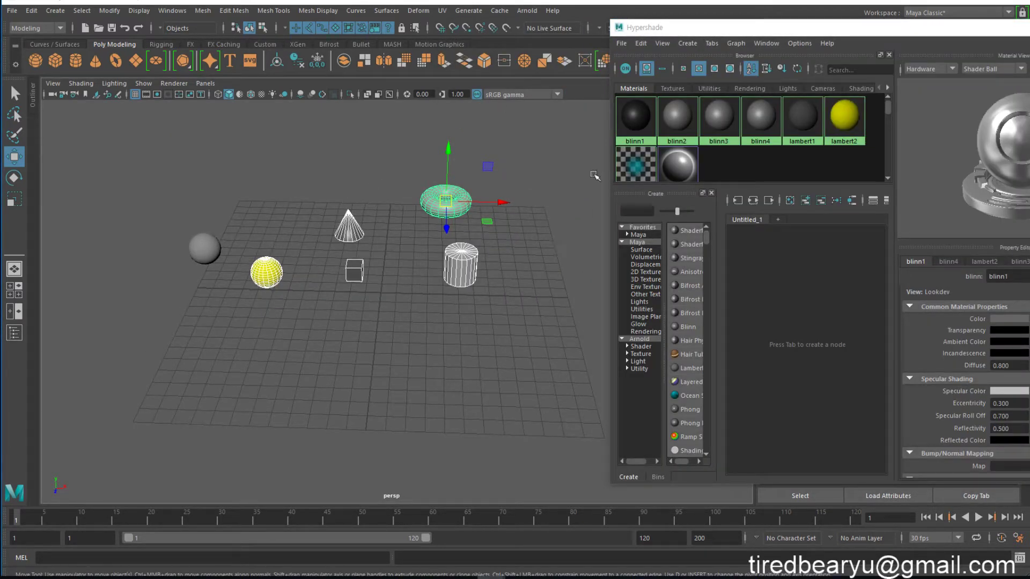
left_click(638, 123)
left_click(755, 130)
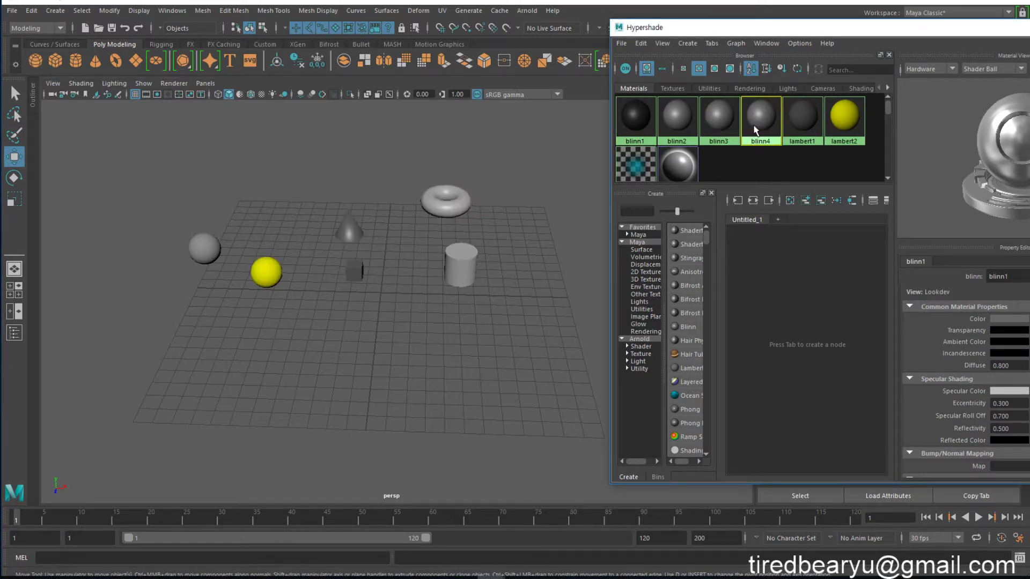
left_click(842, 129)
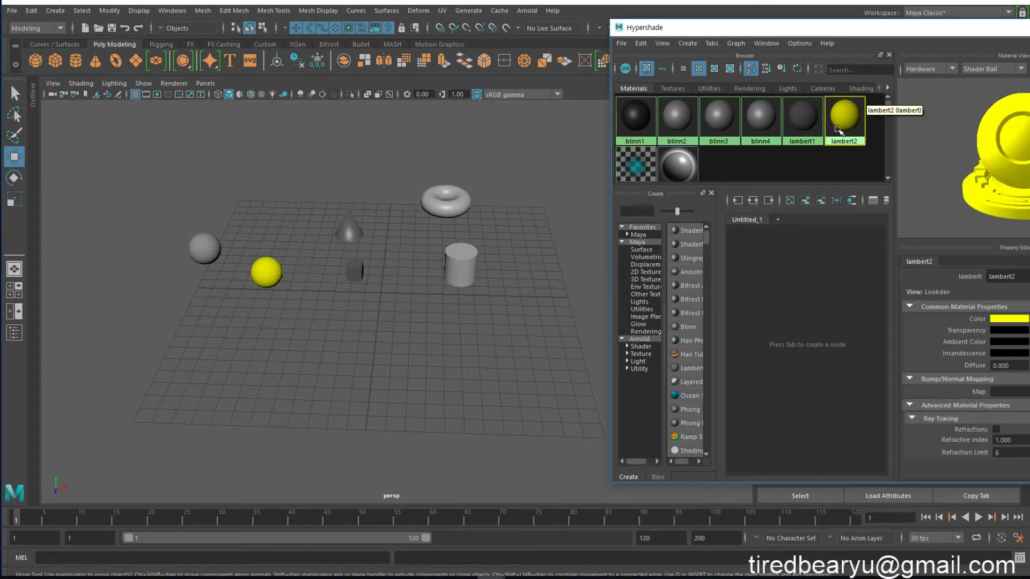
middle_click_drag(852, 135, 305, 150)
middle_click_drag(420, 207, 424, 205)
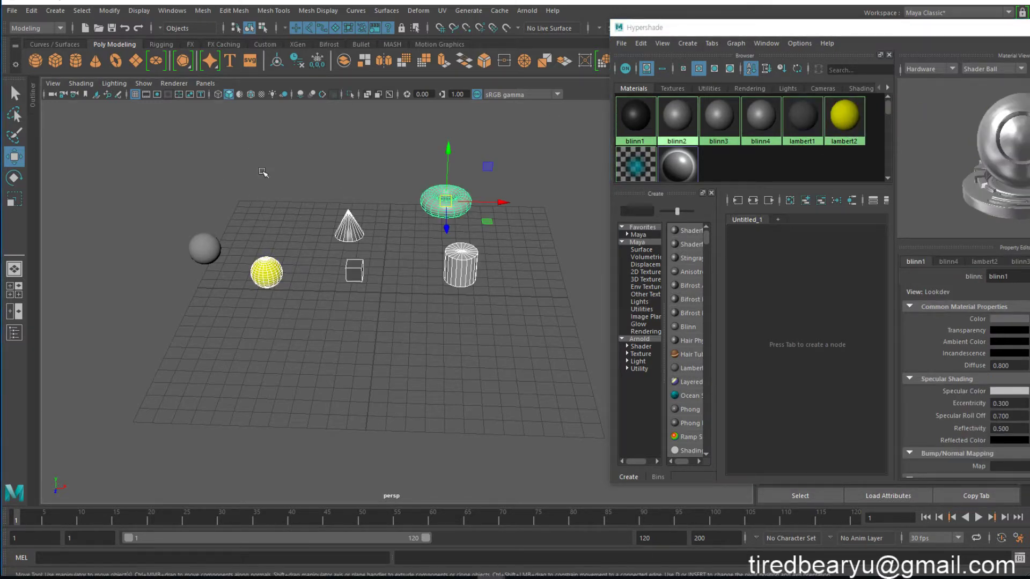
Step: Assign lambert2 to the marquee-selected torus, cone, cube and cylinder, then deselect
left_click_drag(234, 155, 468, 270)
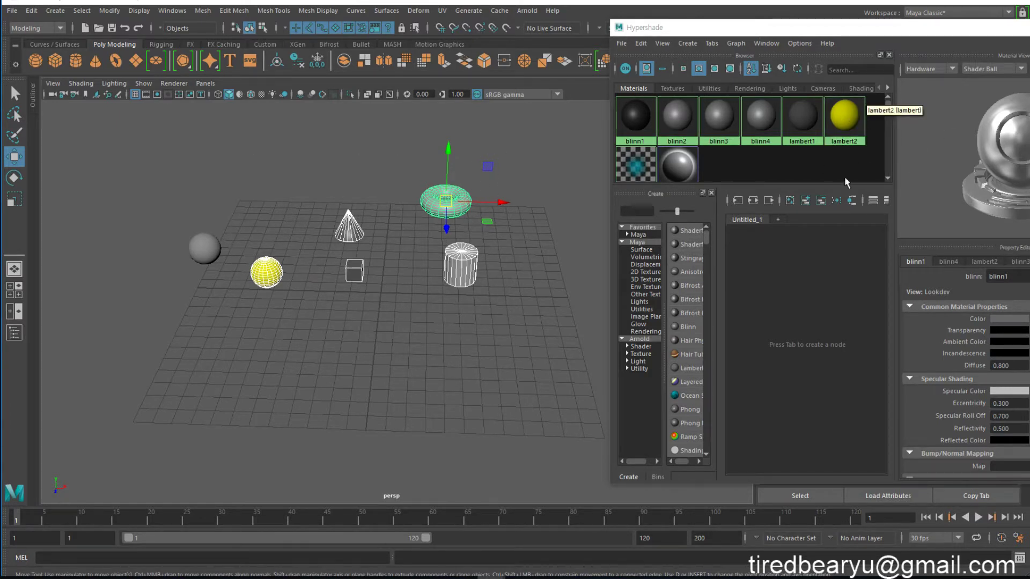
right_click(848, 119)
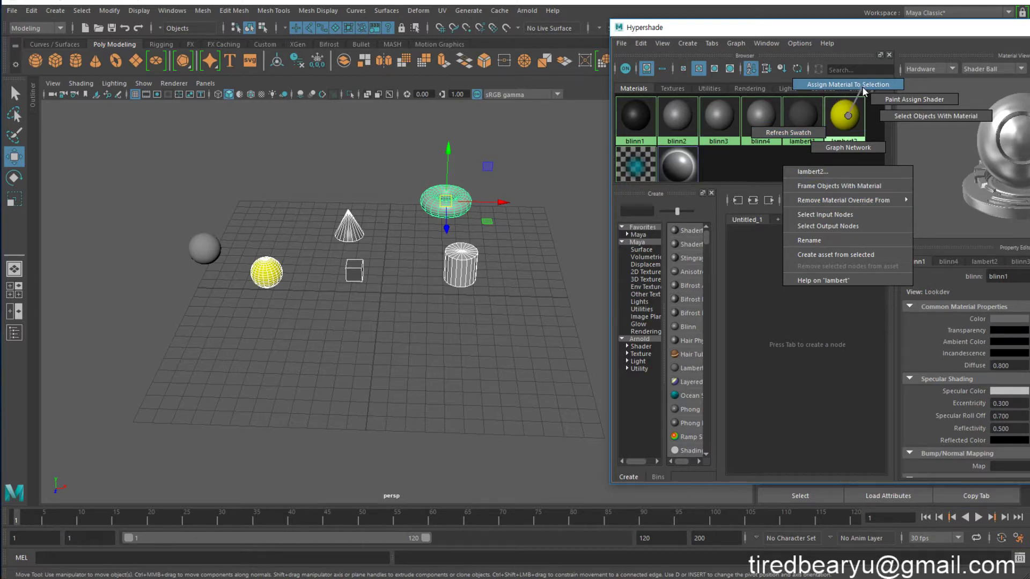
left_click(861, 86)
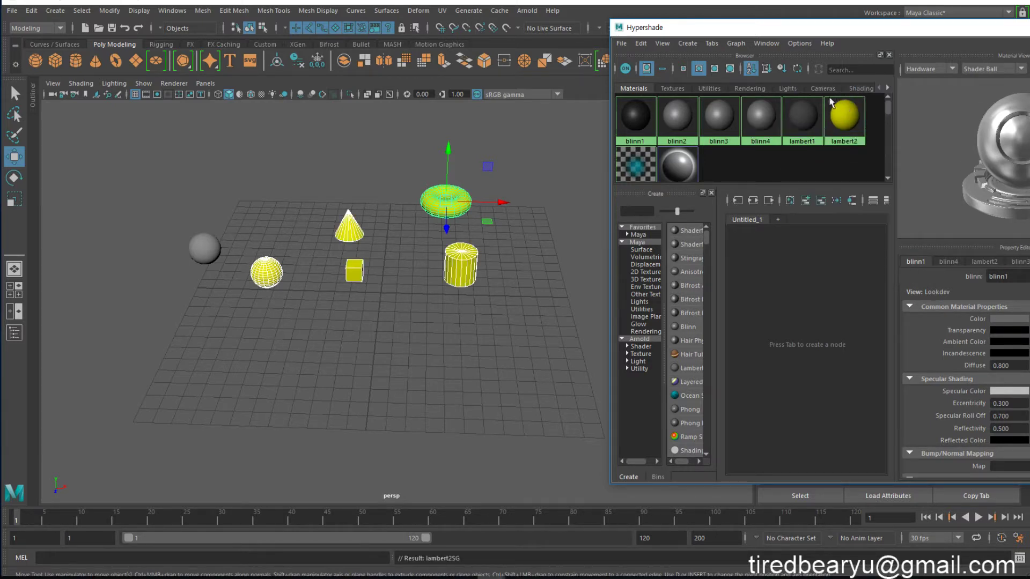
left_click(435, 280)
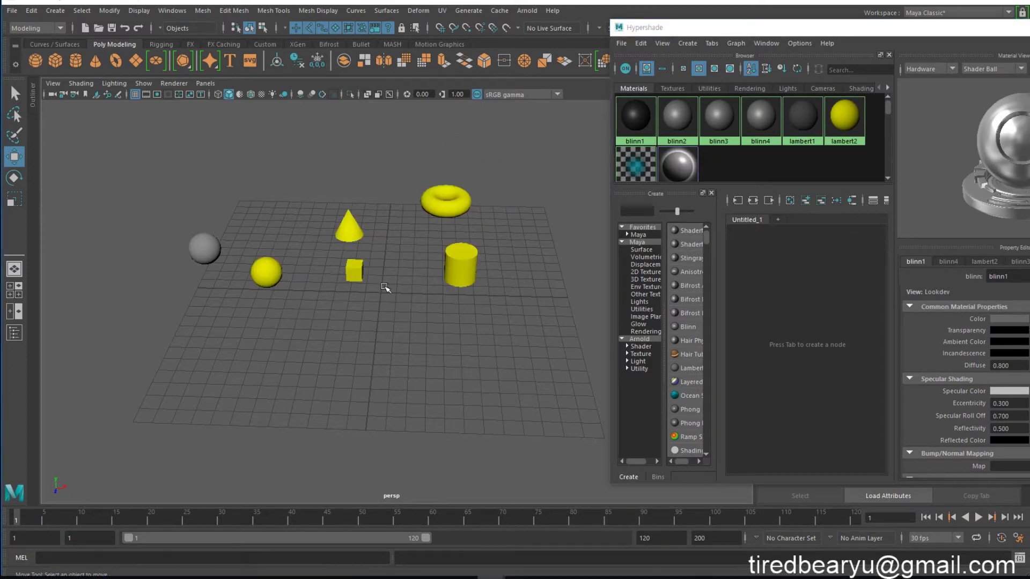